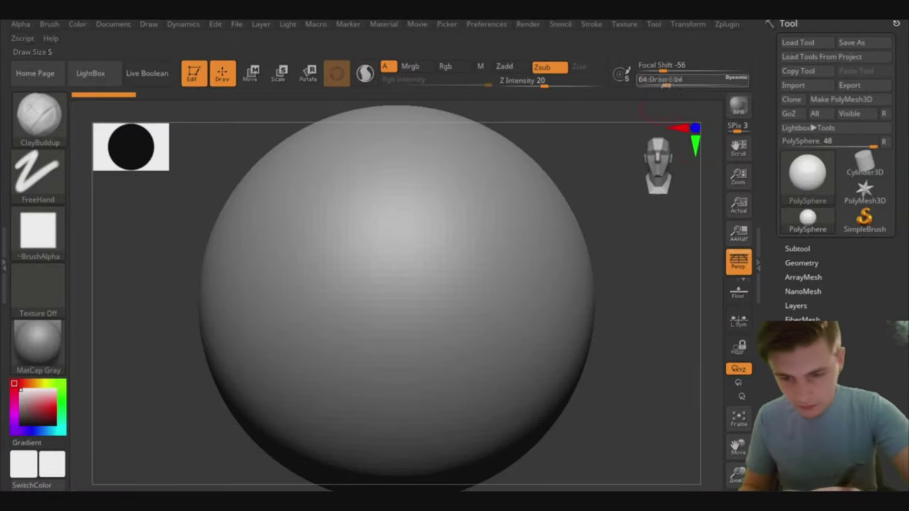
- Carve a wide oval cavity into the sphere's front with a soft round alpha, settling the dent via undo history
left_click_drag(739, 472, 738, 454)
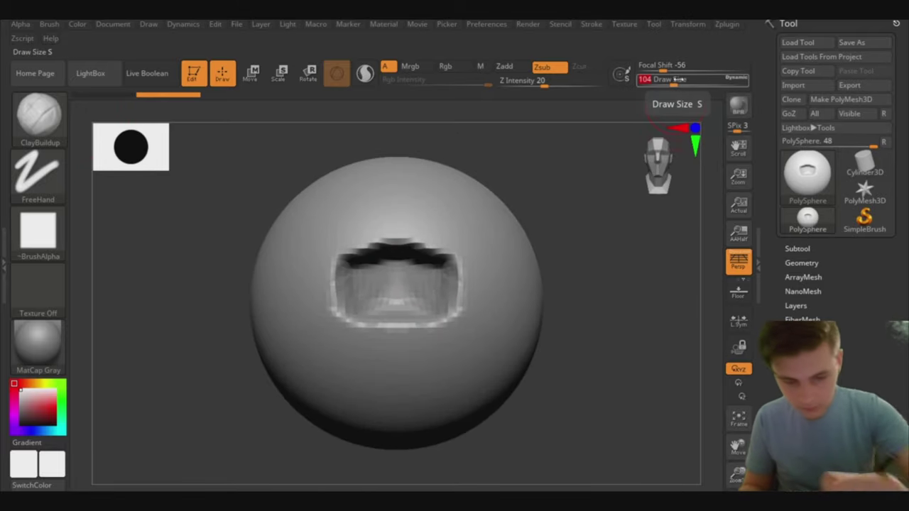
left_click(39, 231)
left_click(462, 289)
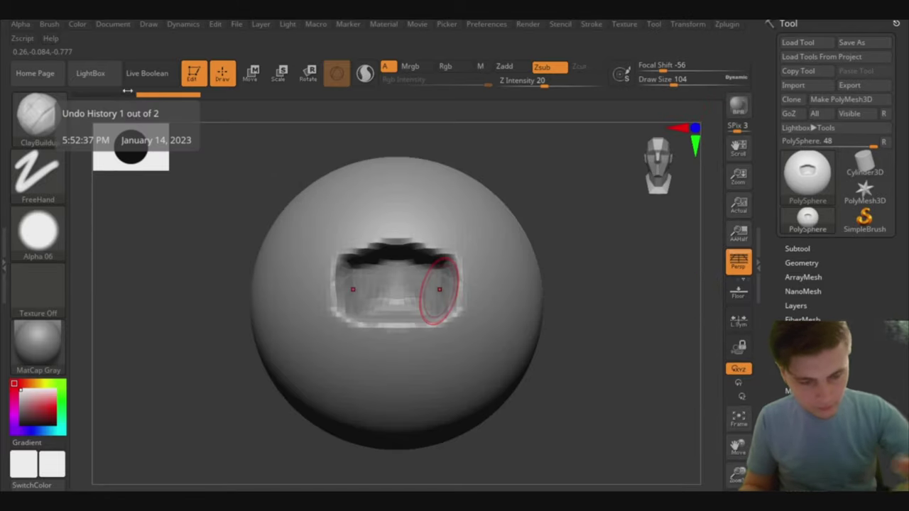
left_click(127, 90)
left_click(233, 95)
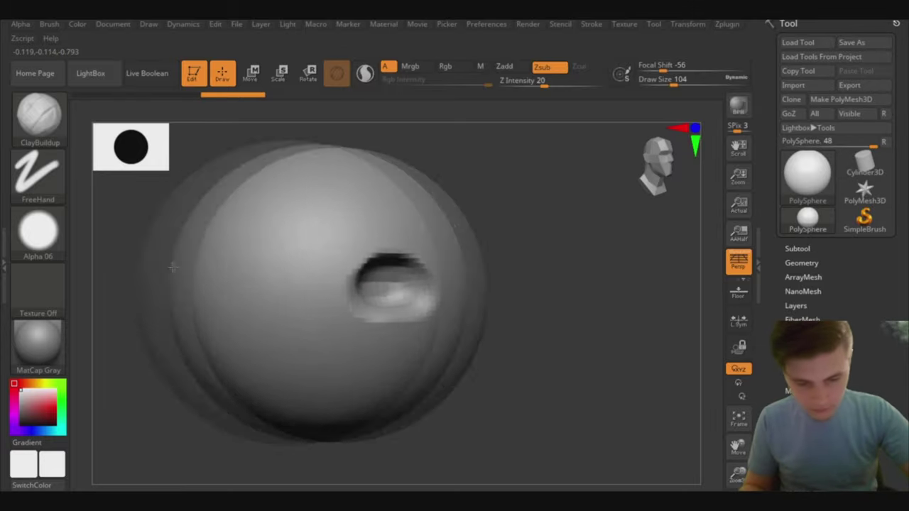
key("ctrl+shift+z")
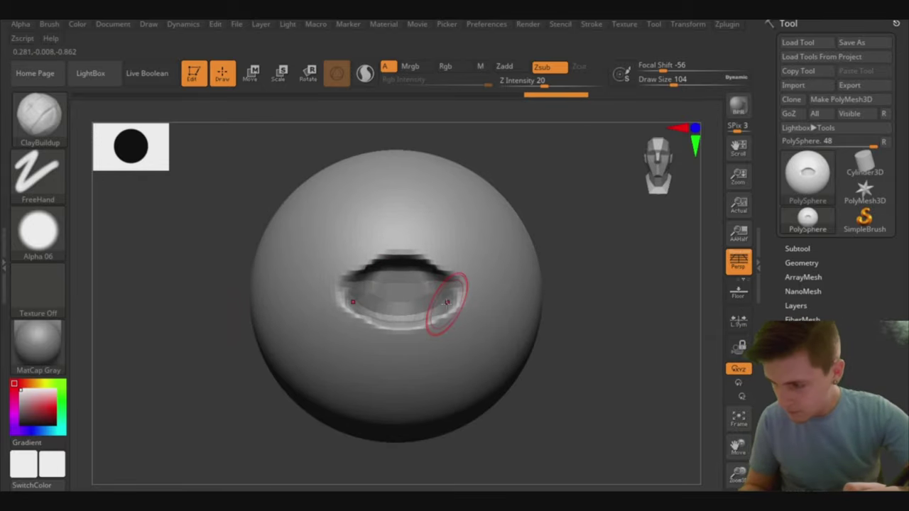
- Pull the socket corners into an almond shape with the Move brush
key("b")
key("m")
key("v")
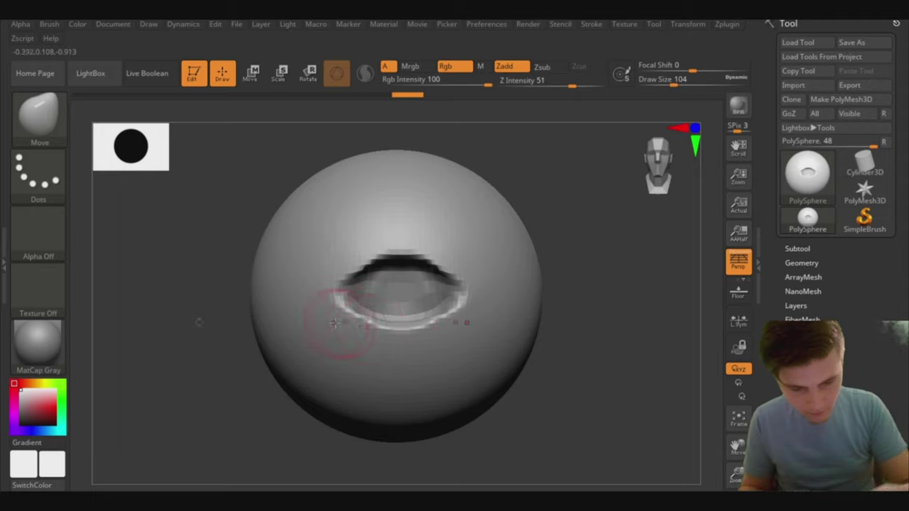
left_click_drag(255, 319, 176, 308)
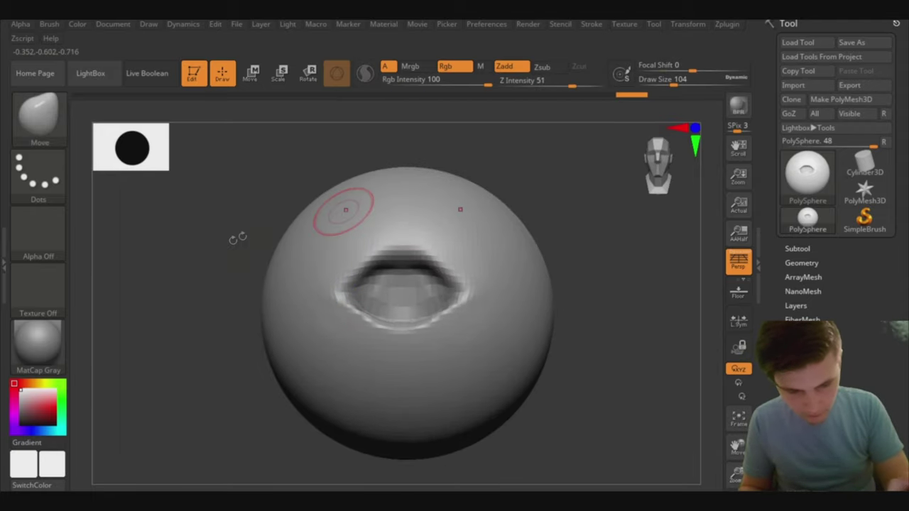
left_click_drag(346, 210, 224, 282)
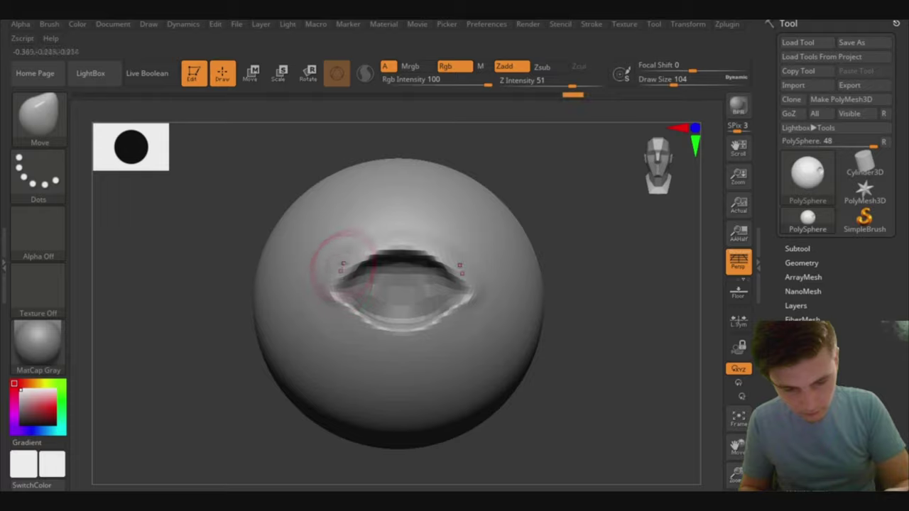
left_click_drag(235, 264, 186, 264)
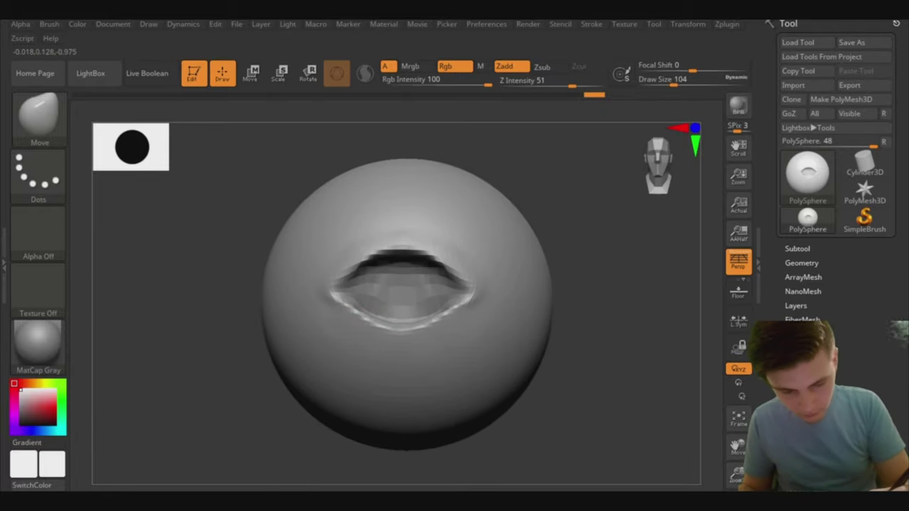
- Touch up the socket with ClayBuildup and select the PM3D_Sphere3D1 subtool
key("b")
key("c")
key("b")
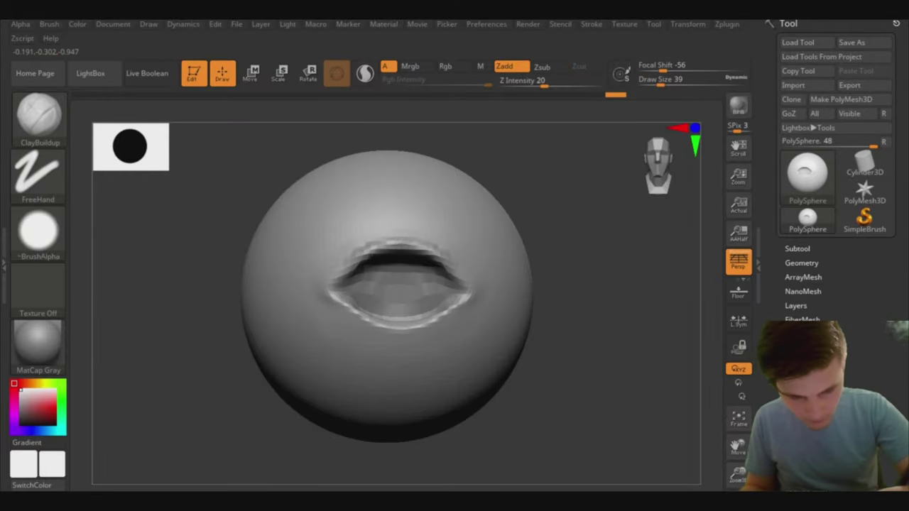
mouse_move(359, 261)
left_mouse_down()
mouse_move(234, 239)
mouse_move(538, 192)
mouse_move(470, 223)
left_mouse_up()
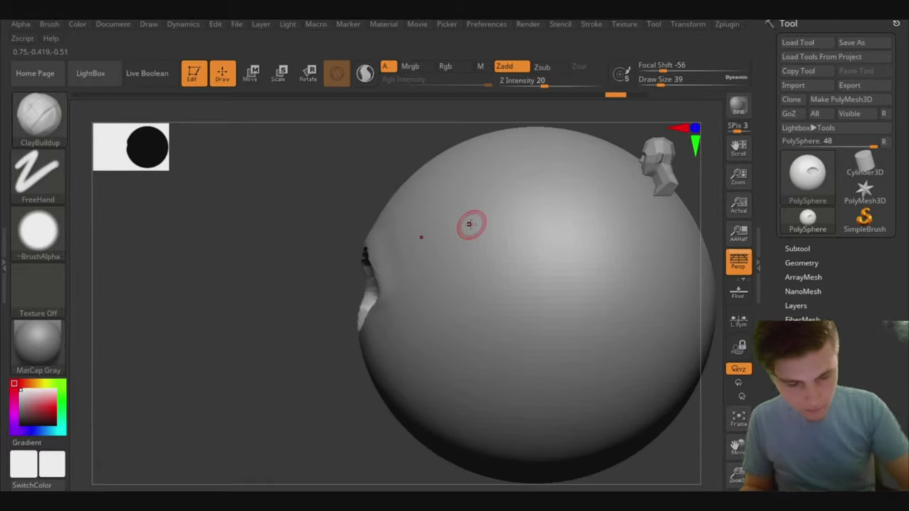
key("ctrl+z")
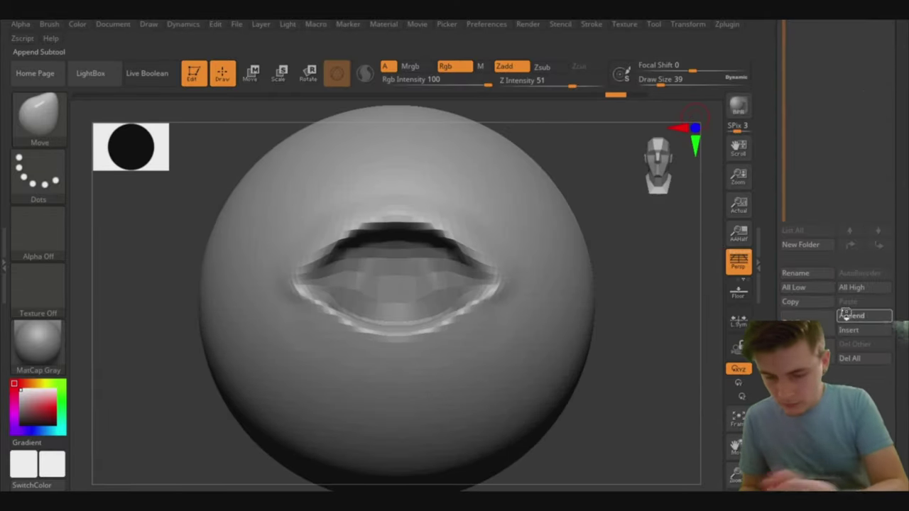
left_click(446, 257, "alt")
- Scale the appended sphere down to eyeball size and check its depth from the side
key("w")
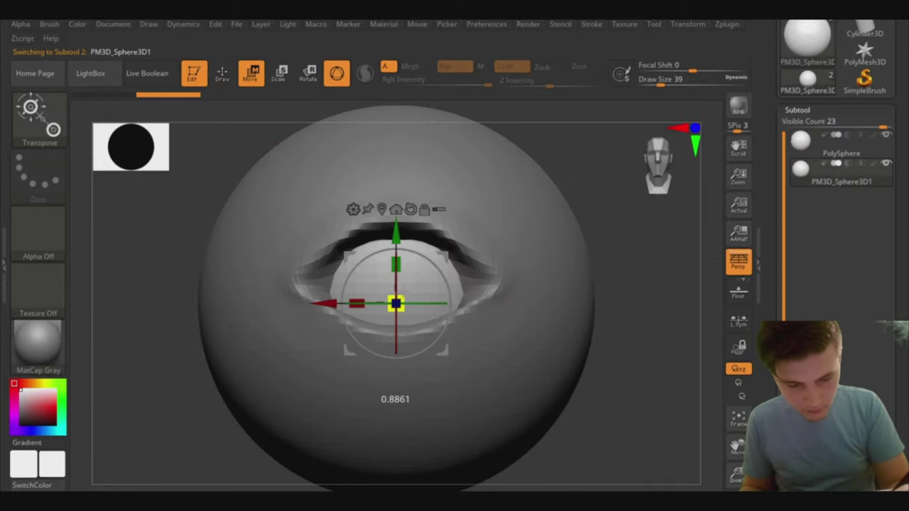
left_click_drag(639, 319, 682, 312)
left_click_drag(487, 336, 507, 387)
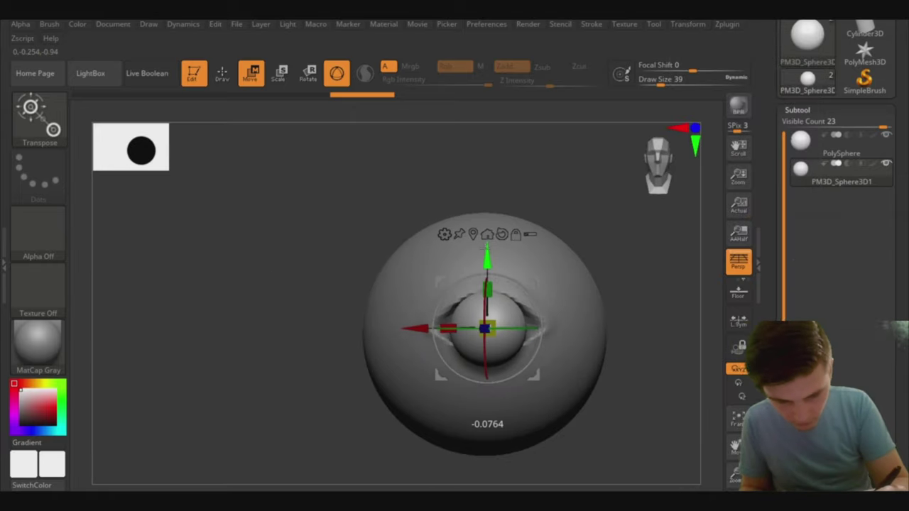
left_click_drag(398, 306, 348, 300)
left_click_drag(213, 319, 162, 319, "shift")
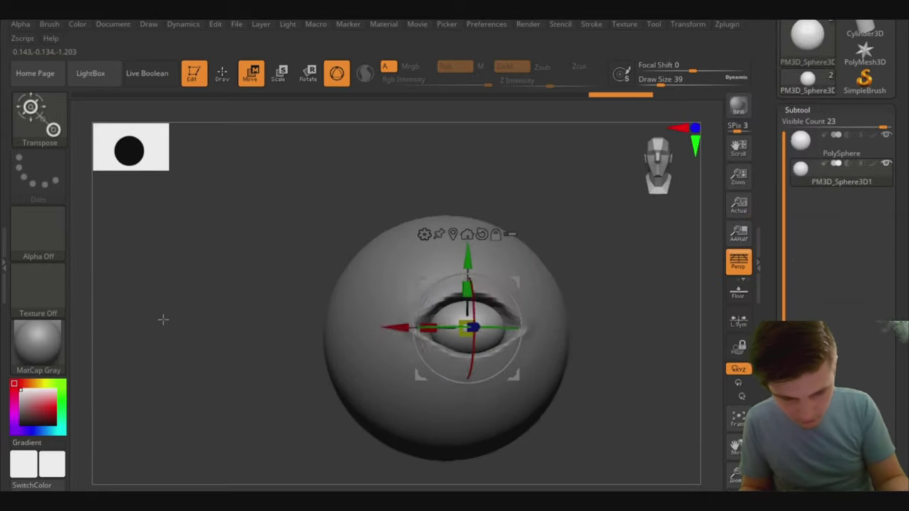
left_click_drag(561, 329, 508, 328)
mouse_move(222, 301)
left_mouse_down()
mouse_move(195, 299)
mouse_move(253, 258)
mouse_move(244, 256)
mouse_move(284, 245)
left_mouse_up()
- Nudge the eyeball into position inside the socket with the transform gizmo
key("q")
key("w")
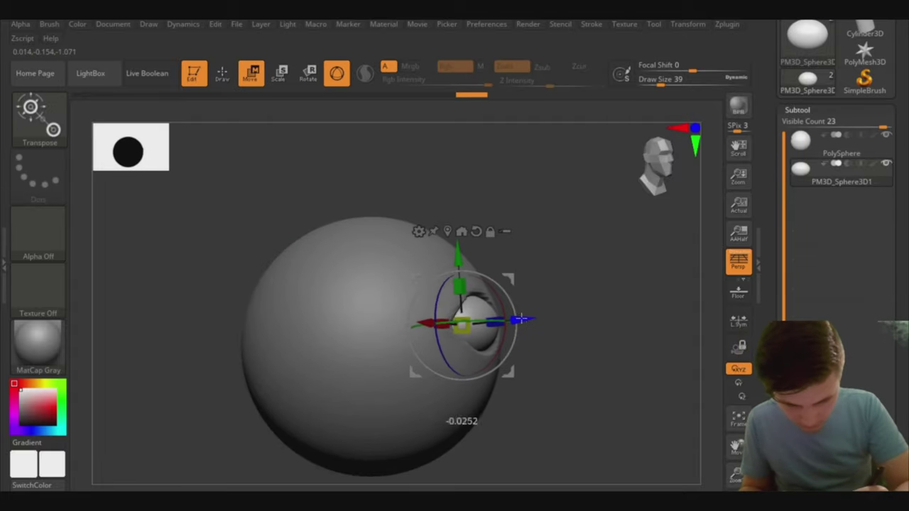
left_click_drag(521, 320, 241, 205)
left_click_drag(529, 319, 192, 223)
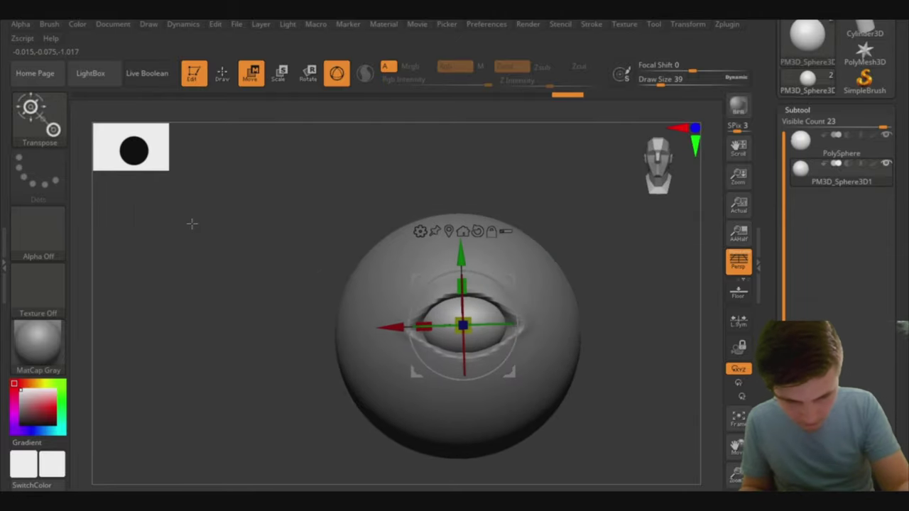
left_click(222, 73)
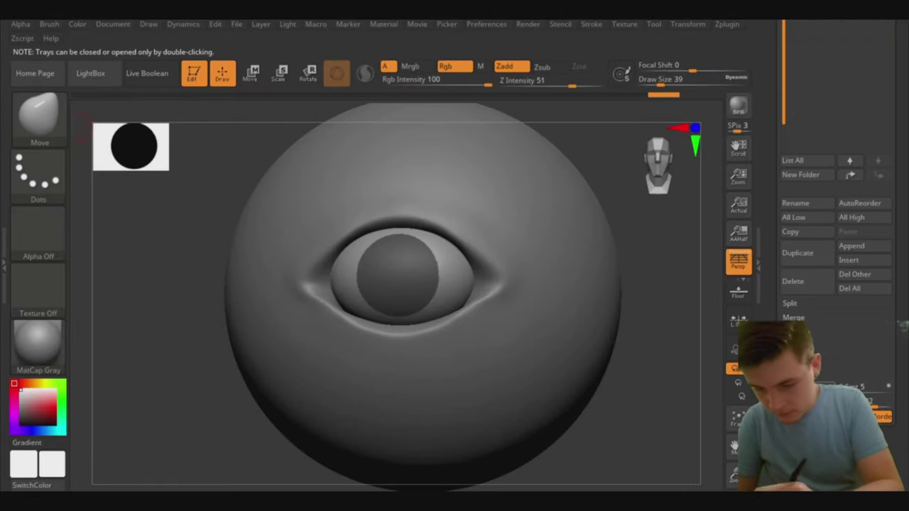
- Extract the masked eyeball centre into subtool Extract5, then return to the head with ClayBuildup
left_click_drag(540, 319, 206, 341)
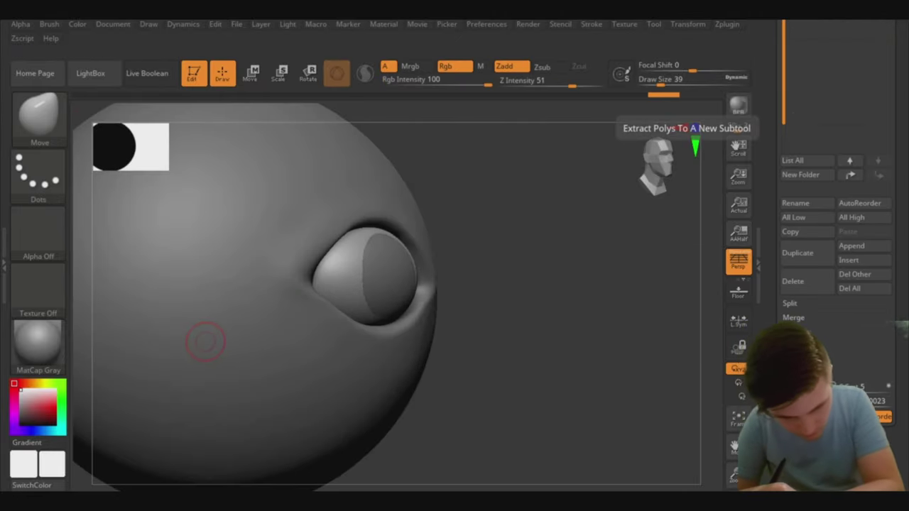
key("f")
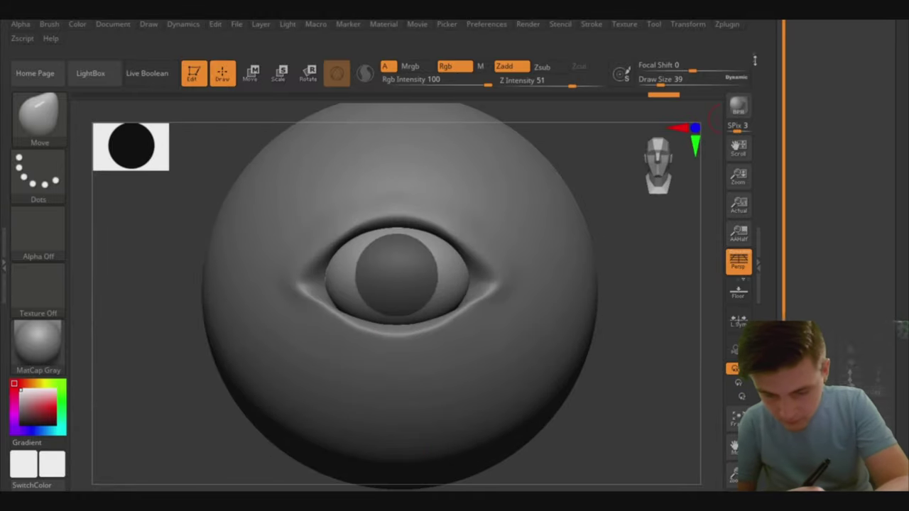
left_click(870, 306)
mouse_move(540, 412)
left_mouse_down()
mouse_move(146, 406)
mouse_move(236, 233)
left_mouse_up()
key("b")
key("c")
key("b")
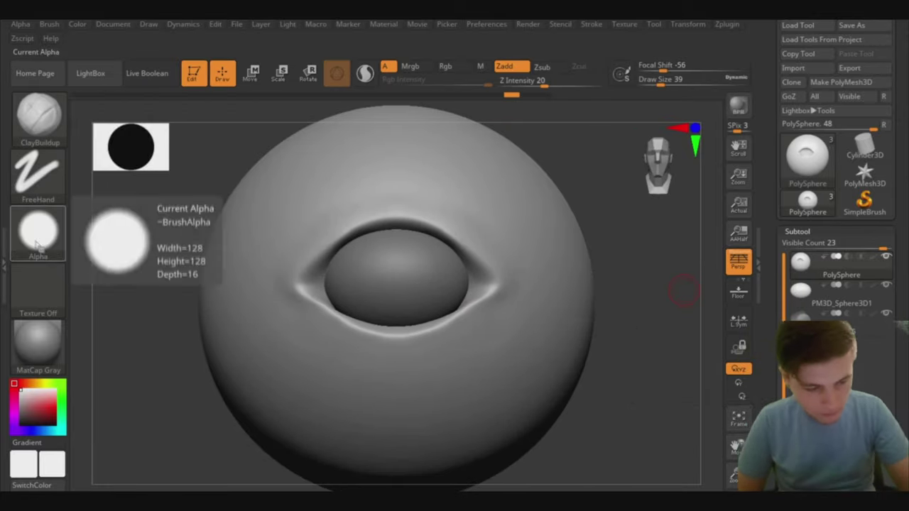
left_click(43, 248)
- Turn the alpha off and apply Noise brush texture across the sphere's front
left_click(110, 291)
key("b")
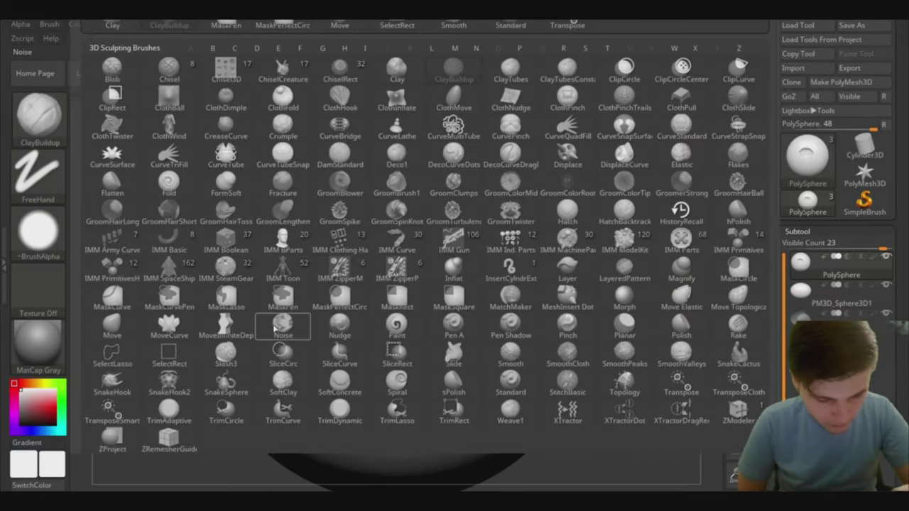
key("n")
key("o")
left_click_drag(738, 174, 738, 149)
mouse_move(213, 178)
left_mouse_down()
mouse_move(322, 181)
mouse_move(374, 254)
mouse_move(275, 312)
left_mouse_up()
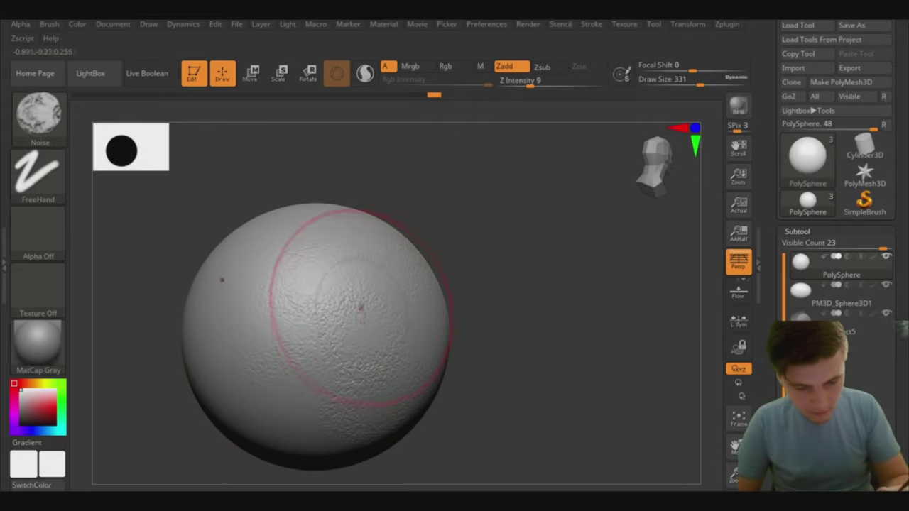
- Paint noise over the back and underside of the sphere, then raise Z Intensity to 25
mouse_move(282, 263)
left_mouse_down()
mouse_move(172, 426)
mouse_move(203, 355)
mouse_move(535, 233)
left_mouse_up()
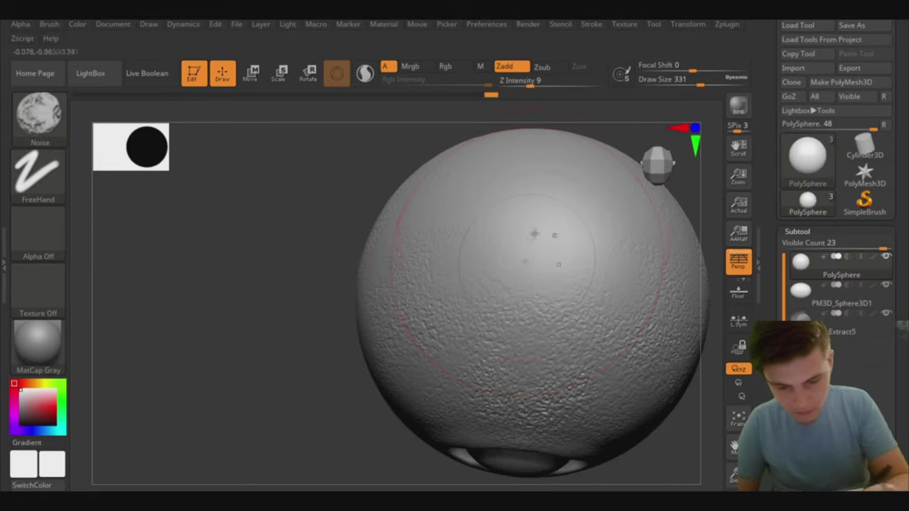
mouse_move(298, 248)
left_mouse_down()
mouse_move(263, 233)
mouse_move(264, 278)
mouse_move(215, 289)
mouse_move(480, 310)
left_mouse_up()
mouse_move(422, 250)
left_mouse_down()
mouse_move(426, 213)
mouse_move(398, 235)
mouse_move(229, 214)
mouse_move(280, 302)
left_mouse_up()
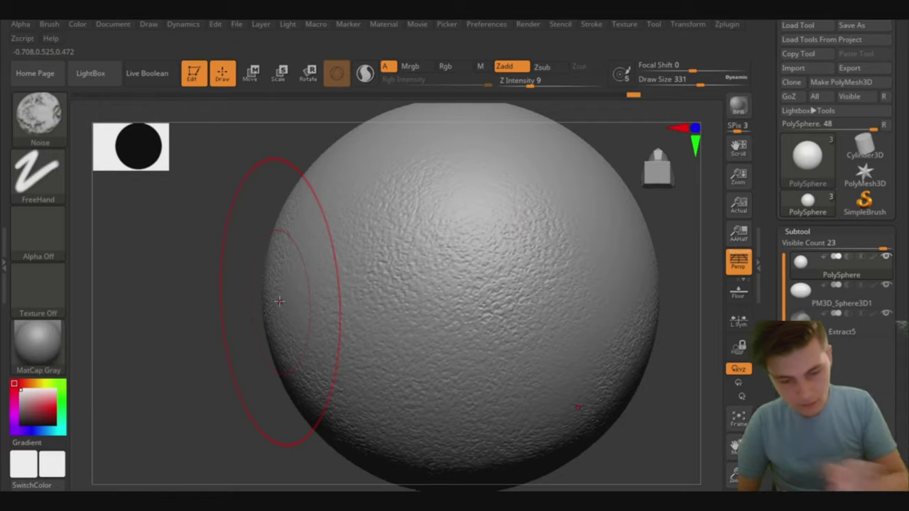
mouse_move(412, 323)
left_mouse_down()
mouse_move(398, 341)
mouse_move(327, 327)
mouse_move(395, 406)
mouse_move(310, 391)
left_mouse_up()
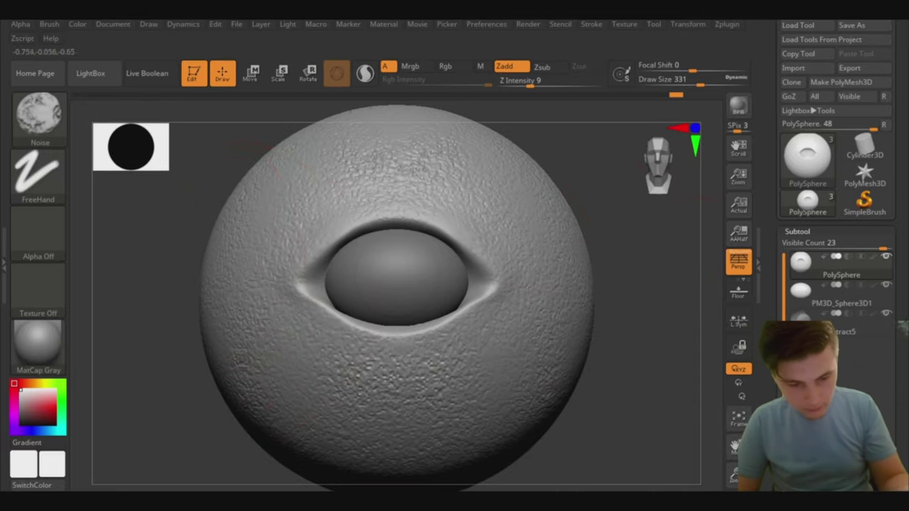
mouse_move(183, 416)
left_mouse_down()
mouse_move(134, 395)
mouse_move(163, 365)
mouse_move(160, 376)
mouse_move(184, 360)
mouse_move(161, 377)
left_mouse_up()
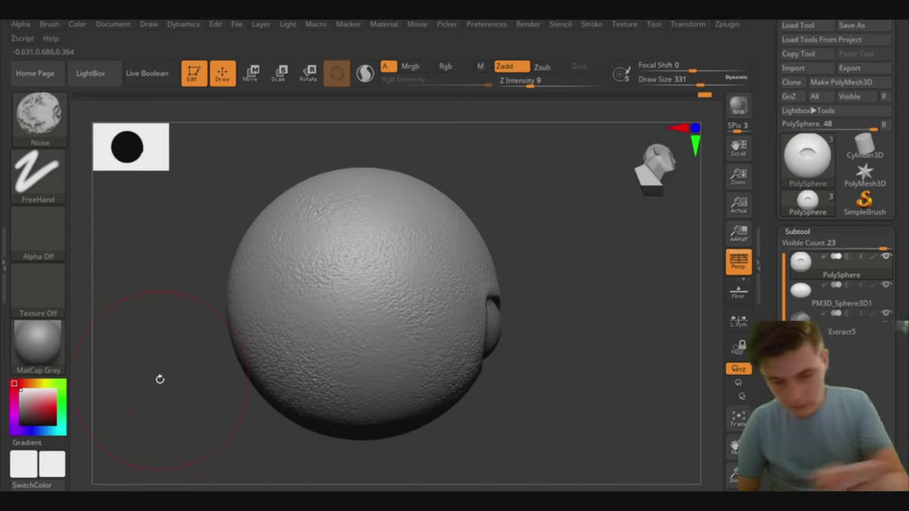
left_click(659, 162)
left_click_drag(532, 80, 554, 81)
left_click_drag(270, 179, 203, 234)
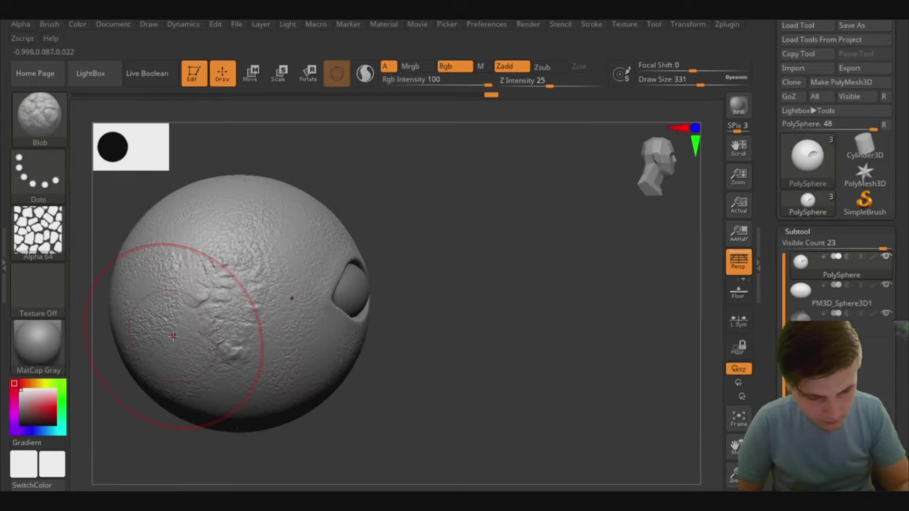
- Enlarge the Draw Size and scrub the Undo History back to a smoother earlier sculpt state
left_click_drag(692, 80, 729, 80)
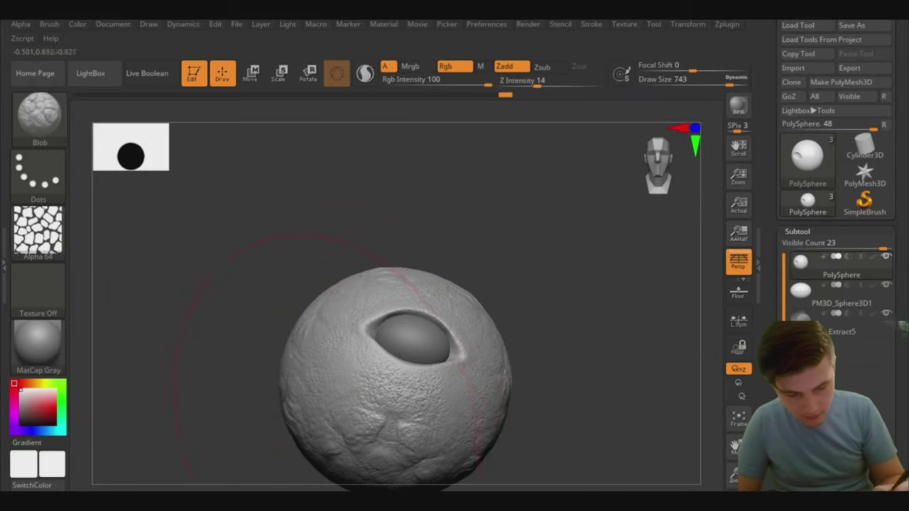
key("ctrl+shift+z")
key("ctrl+shift+z")
key("ctrl+shift+z")
key("ctrl+shift+z")
key("ctrl+shift+z")
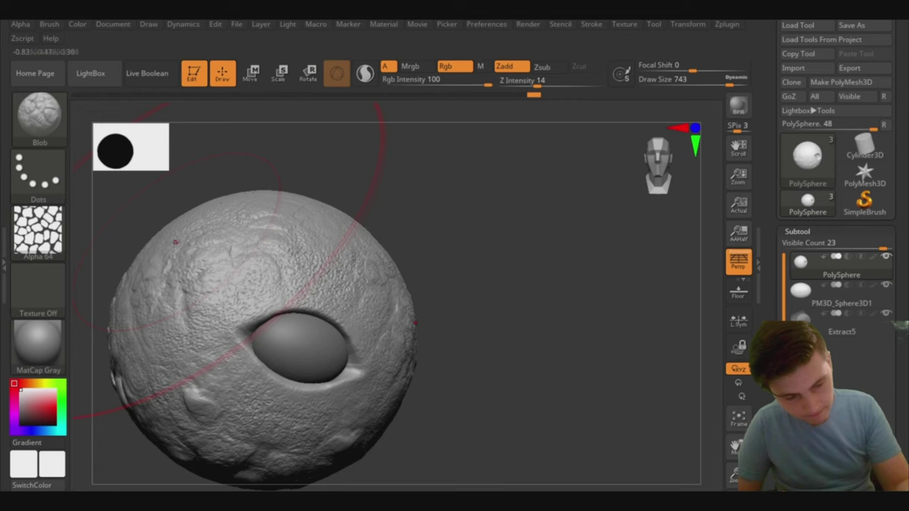
left_click_drag(533, 94, 488, 101)
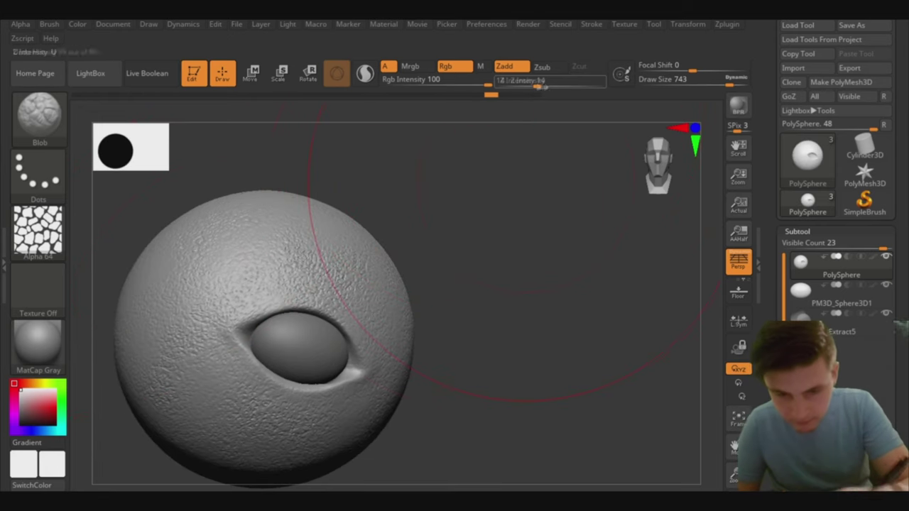
left_click_drag(704, 95, 691, 94)
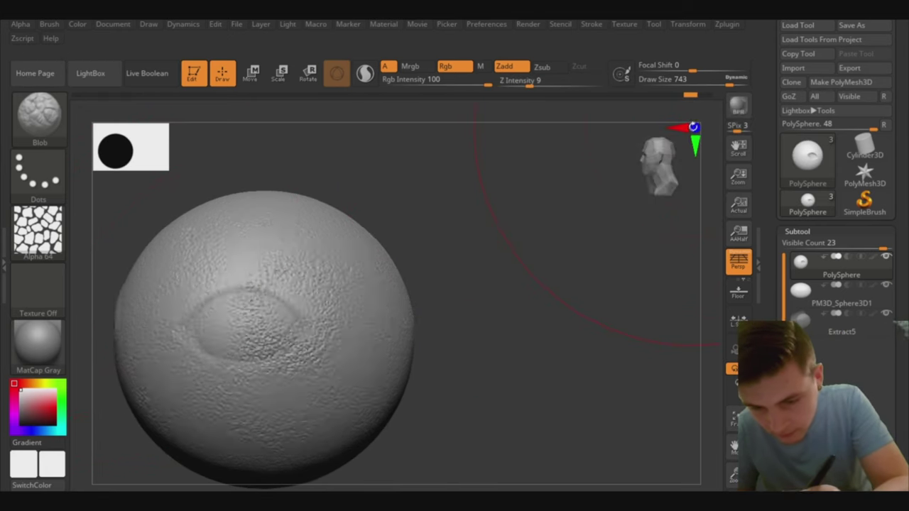
left_click(738, 419)
- Step back and forward through the sculpt history with undo and redo to compare states
key("ctrl+z")
key("ctrl+z")
key("ctrl+z")
key("ctrl+z")
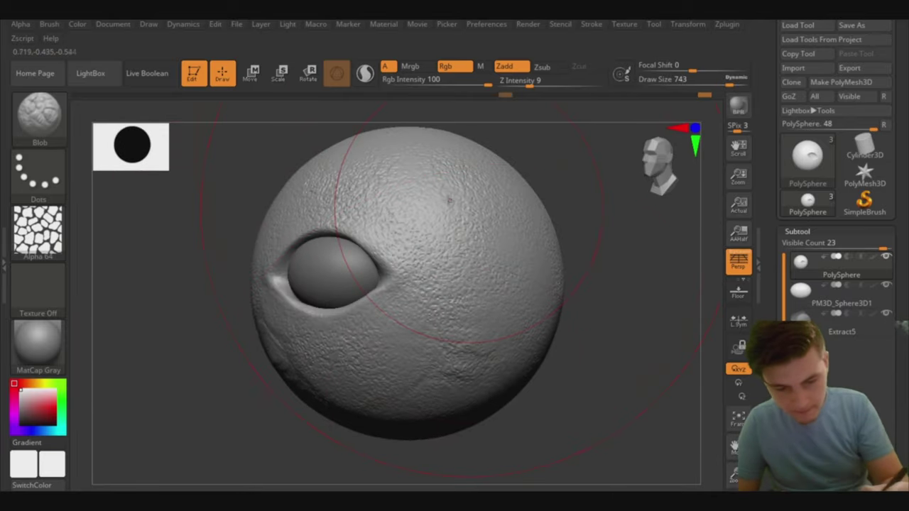
key("ctrl+z")
key("ctrl+z")
key("ctrl+z")
key("ctrl+z")
key("ctrl+shift+z")
key("ctrl+shift+z")
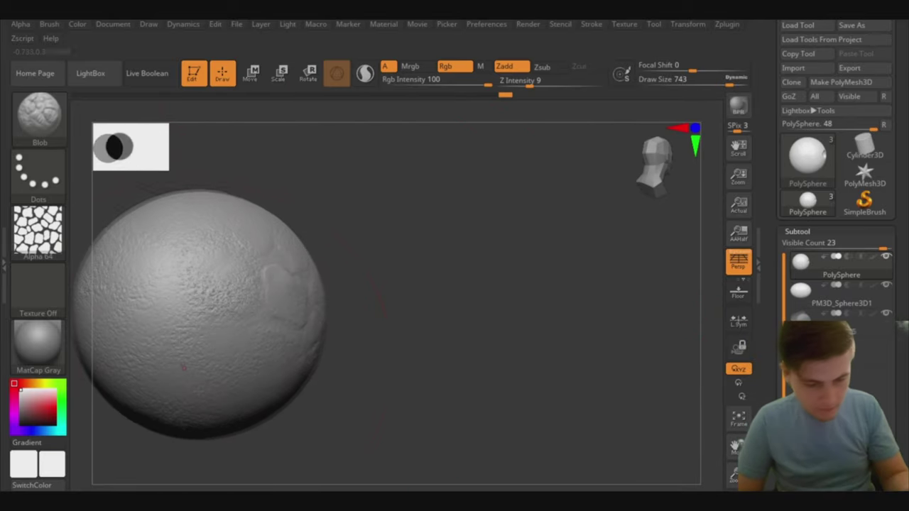
key("ctrl+shift+z")
key("ctrl+shift+z")
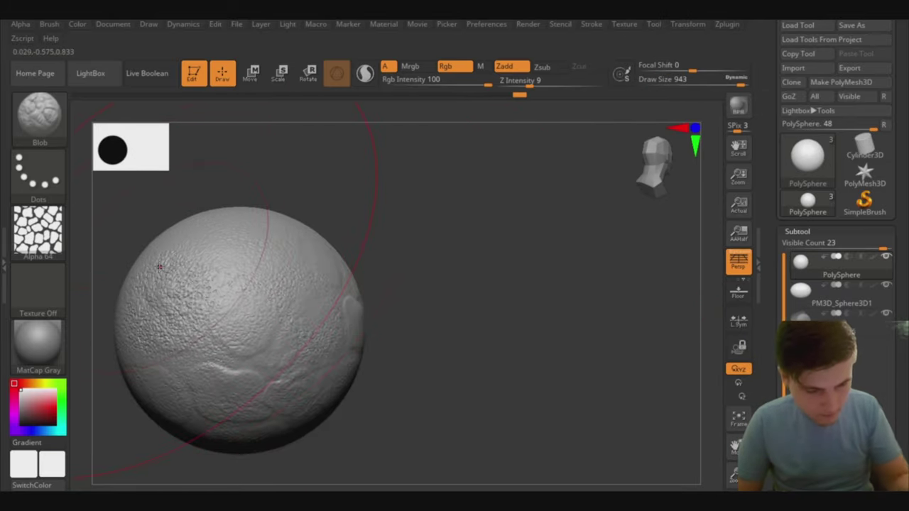
key("b")
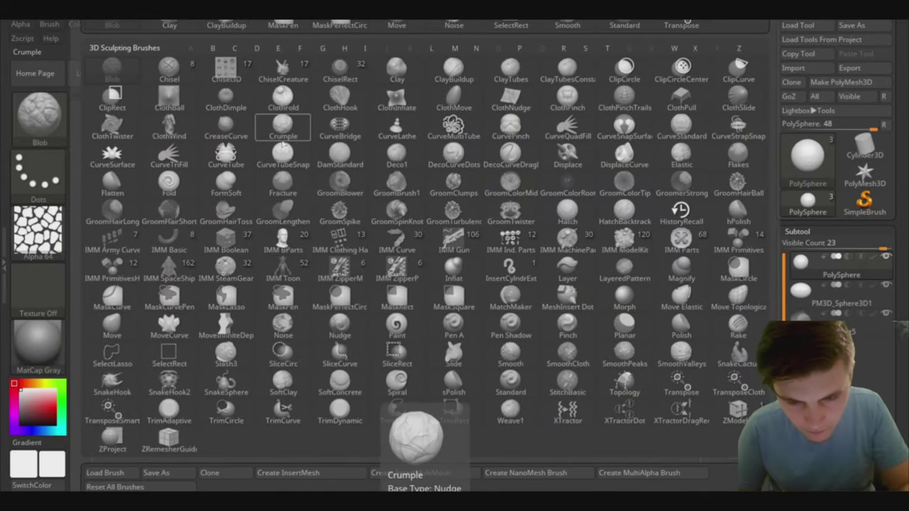
key("Escape")
key("ctrl+shift+z")
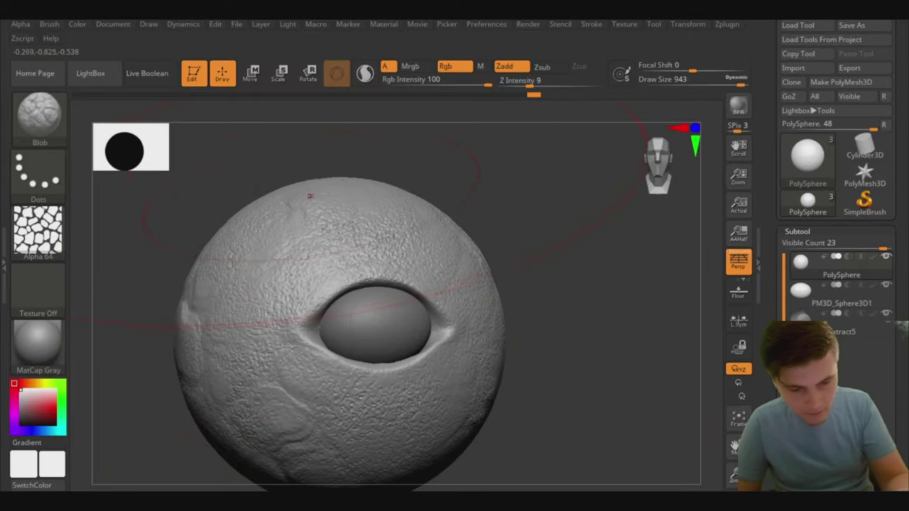
key("ctrl+shift+z")
key("ctrl+shift+z")
key("ctrl+shift+z")
key("ctrl+shift+z")
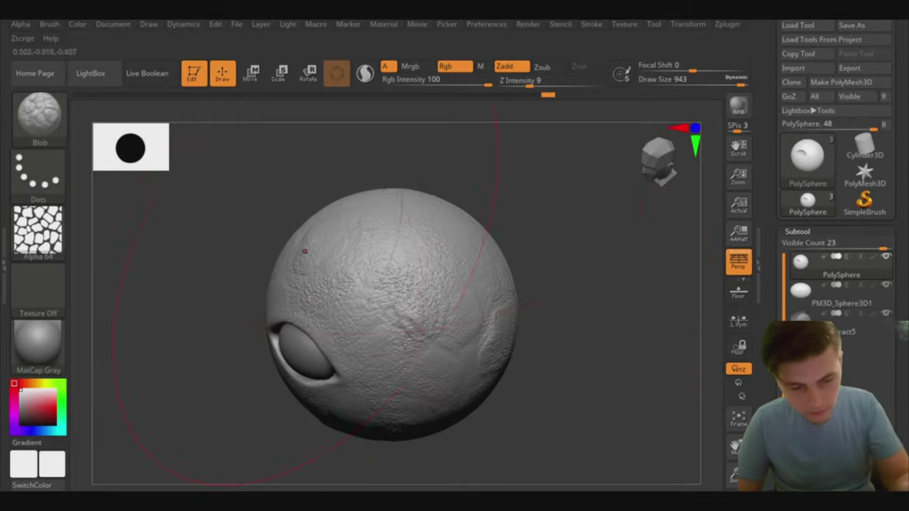
key("ctrl+shift+z")
key("ctrl+shift+z")
key("ctrl+shift+z")
- Redo toward the latest sculpt state and switch to the Move brush at Draw Size 167
mouse_move(402, 312)
left_mouse_down()
mouse_move(274, 372)
mouse_move(208, 379)
mouse_move(170, 412)
left_mouse_up()
key("ctrl+shift+z")
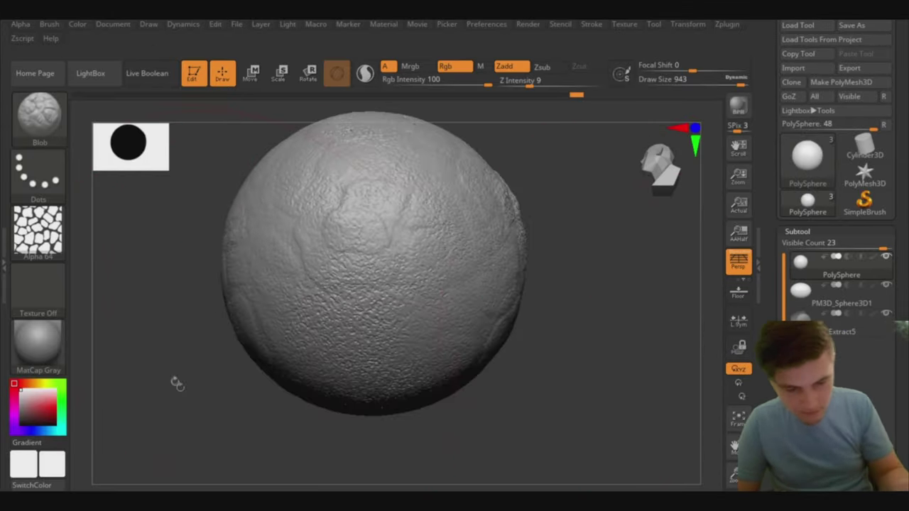
key("ctrl+shift+z")
key("ctrl+shift+z")
key("ctrl+shift+z")
key("ctrl+shift+z")
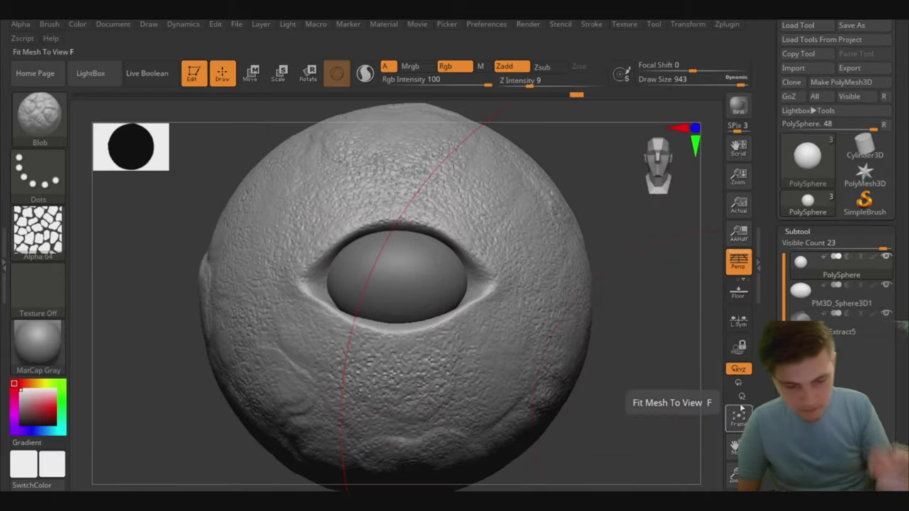
key("ctrl+shift+z")
key("ctrl+shift+z")
key("ctrl+shift+z")
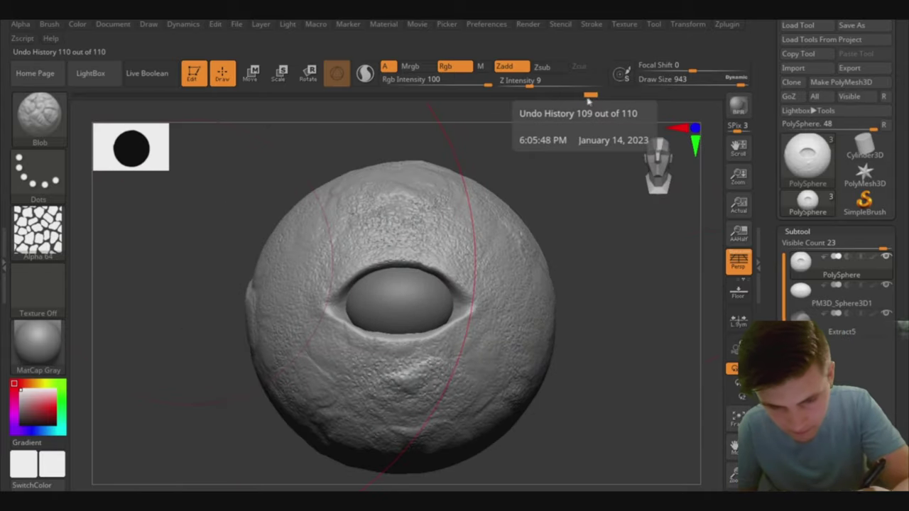
mouse_move(175, 289)
left_mouse_down()
mouse_move(160, 300)
mouse_move(170, 243)
mouse_move(267, 210)
mouse_move(282, 387)
left_mouse_up()
key("b")
key("m")
key("v")
left_click_drag(247, 265, 235, 313)
- Push the head outline into a lumpier, irregular silhouette, orbiting and framing to check it
left_click_drag(487, 183, 341, 188)
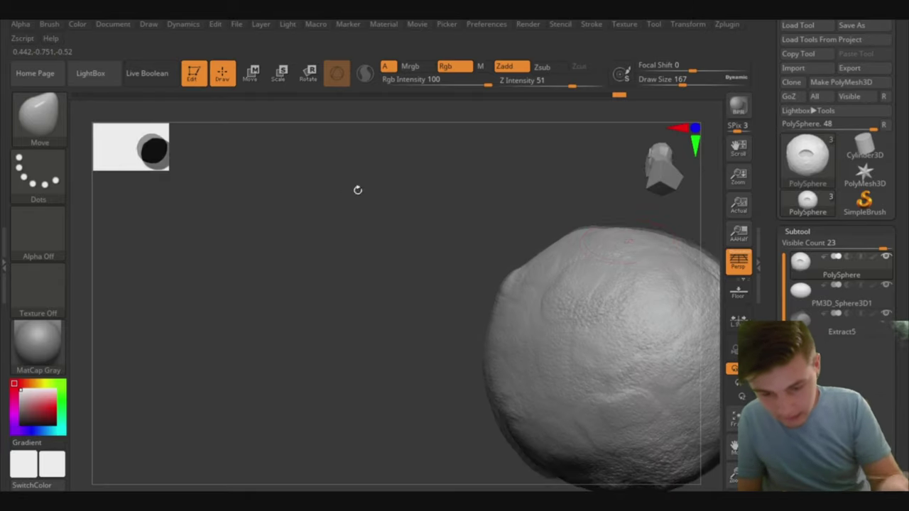
mouse_move(656, 287)
left_mouse_down()
mouse_move(664, 283)
mouse_move(367, 322)
mouse_move(398, 341)
mouse_move(620, 332)
mouse_move(369, 341)
left_mouse_up()
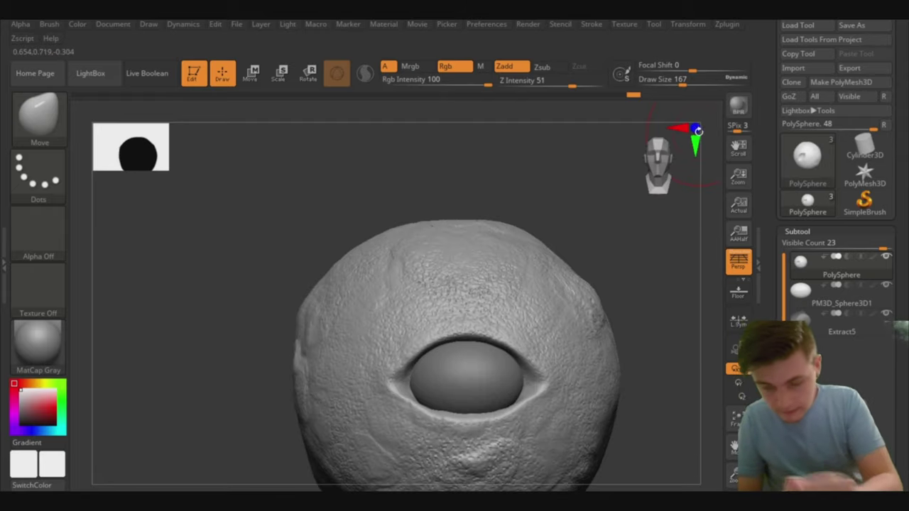
left_click_drag(213, 334, 203, 387, "alt")
mouse_move(210, 307)
left_mouse_down()
mouse_move(282, 311)
mouse_move(232, 359)
mouse_move(203, 417)
mouse_move(172, 357)
mouse_move(136, 384)
mouse_move(284, 244)
mouse_move(390, 254)
mouse_move(218, 296)
mouse_move(211, 265)
mouse_move(244, 408)
mouse_move(256, 319)
mouse_move(190, 320)
mouse_move(158, 260)
mouse_move(736, 446)
left_mouse_up()
left_click(736, 418)
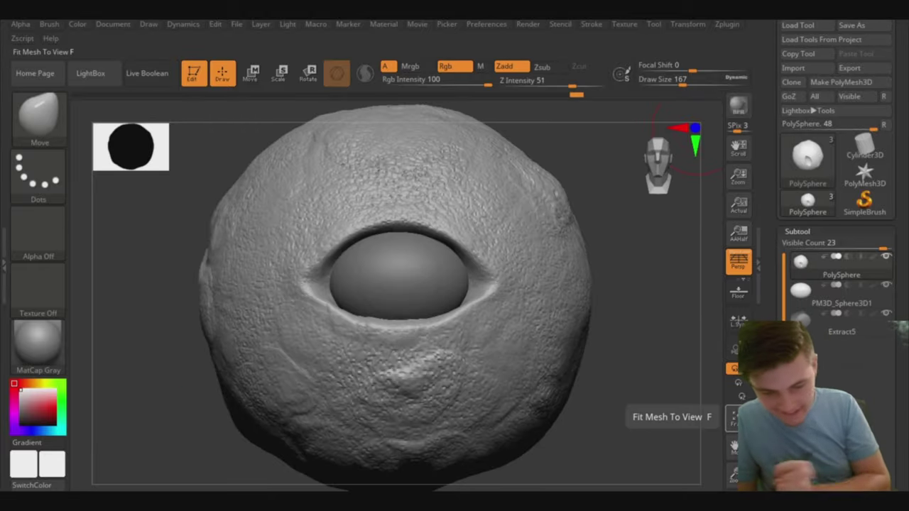
mouse_move(724, 446)
left_mouse_down()
mouse_move(213, 387)
mouse_move(189, 406)
mouse_move(324, 362)
mouse_move(418, 255)
mouse_move(308, 263)
mouse_move(348, 268)
mouse_move(354, 290)
mouse_move(288, 278)
mouse_move(273, 240)
left_mouse_up()
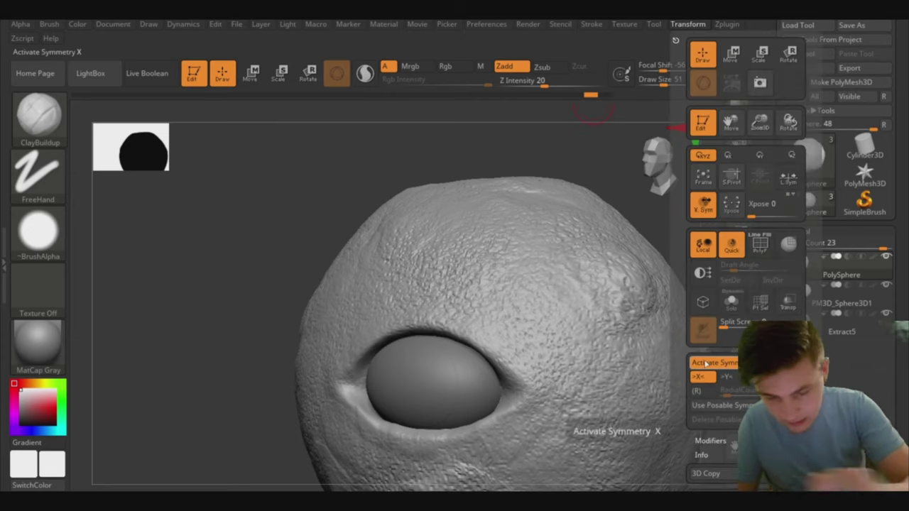
- Inspect the eye from front and side views and pick the DamStandard crease brush
left_click_drag(593, 103, 422, 327, "shift")
left_click_drag(639, 320, 633, 319, "shift")
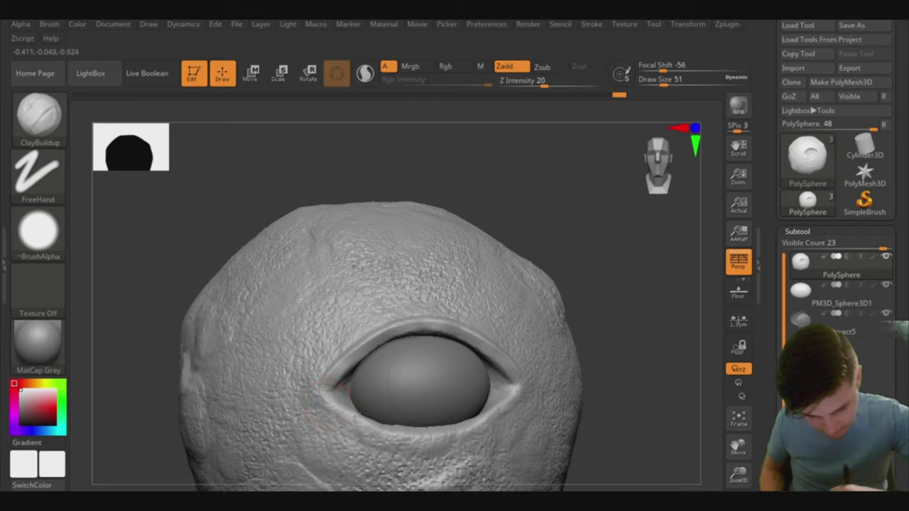
left_click_drag(125, 455, 176, 432)
left_click_drag(459, 334, 408, 343, "shift")
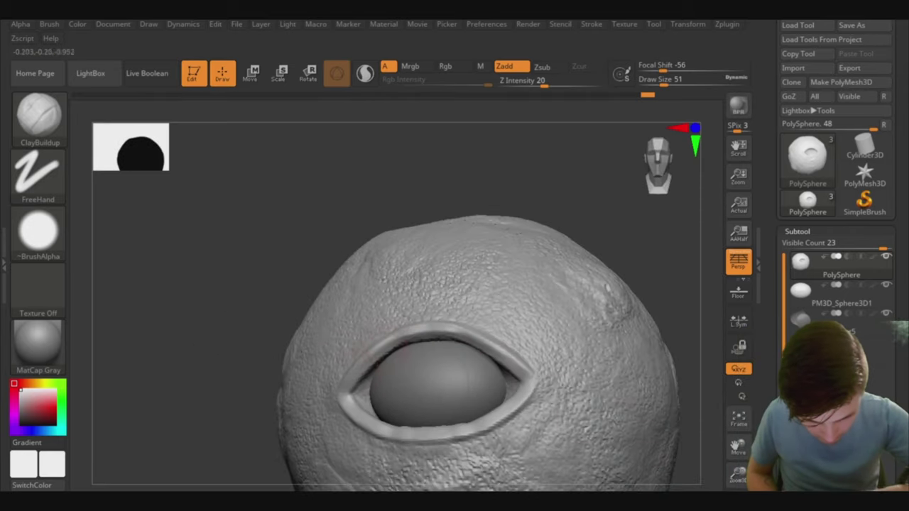
left_click_drag(177, 426, 345, 155)
key("b")
key("d")
key("s")
- Push the eyelid rim around the eyeball with the Move brush, then select the eyeball subtool
key("b")
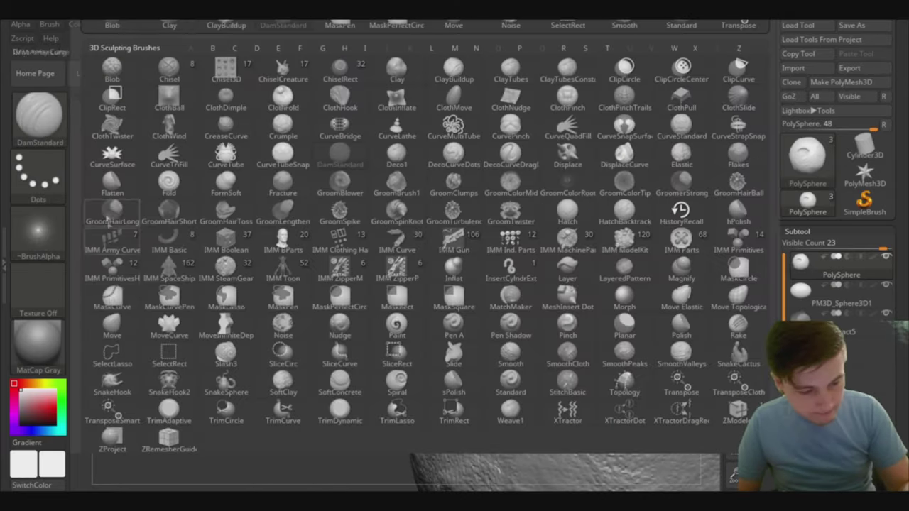
key("m")
key("v")
left_click(739, 419)
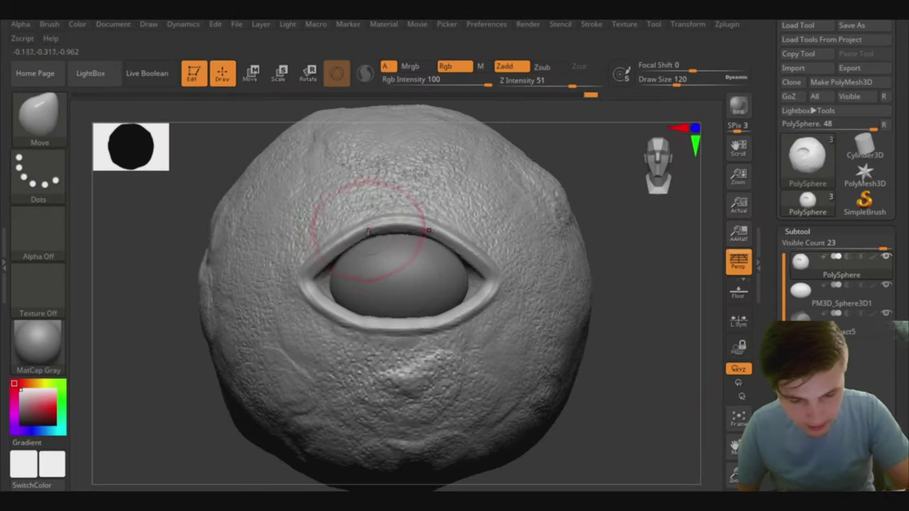
left_click_drag(368, 231, 443, 429)
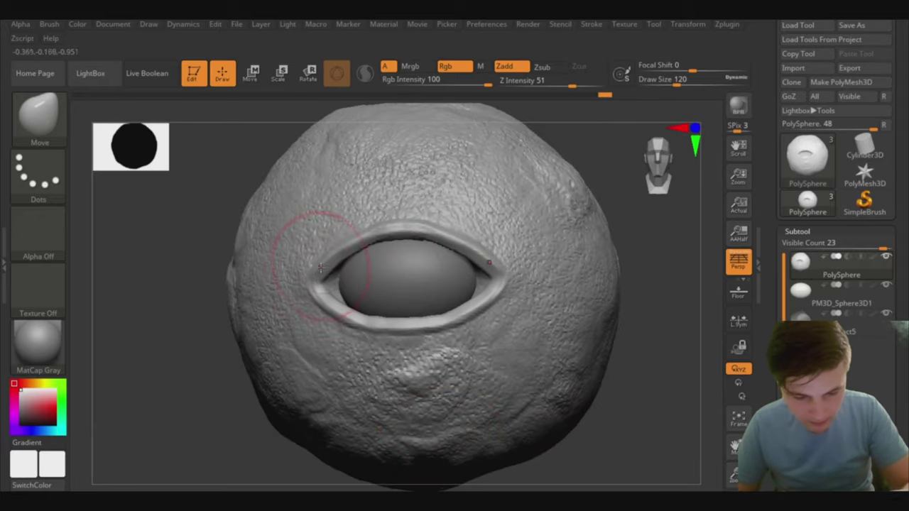
mouse_move(355, 313)
left_mouse_down()
mouse_move(398, 313)
mouse_move(171, 346)
left_mouse_up()
left_click(402, 281, "alt")
- Scale the eyeball slightly to fit the lid and reselect the head subtool
key("w")
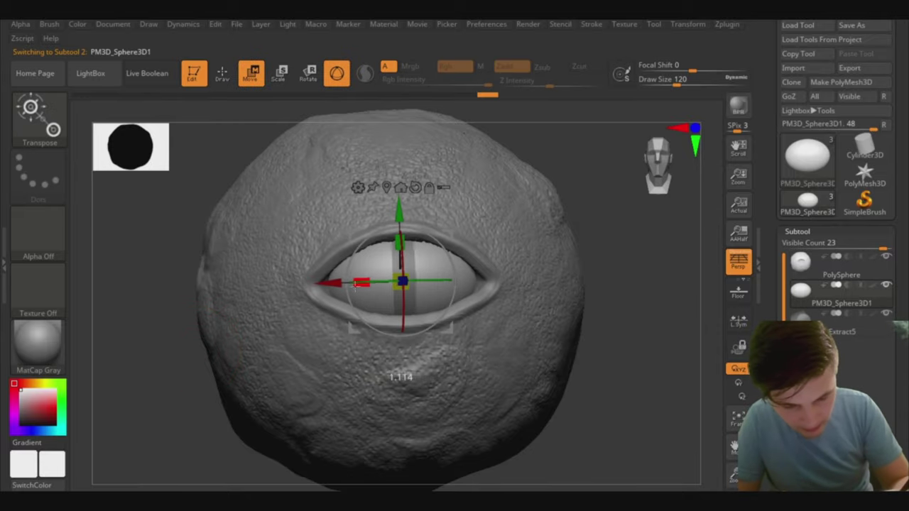
key("q")
left_click_drag(188, 252, 162, 219)
left_click(173, 326, "alt")
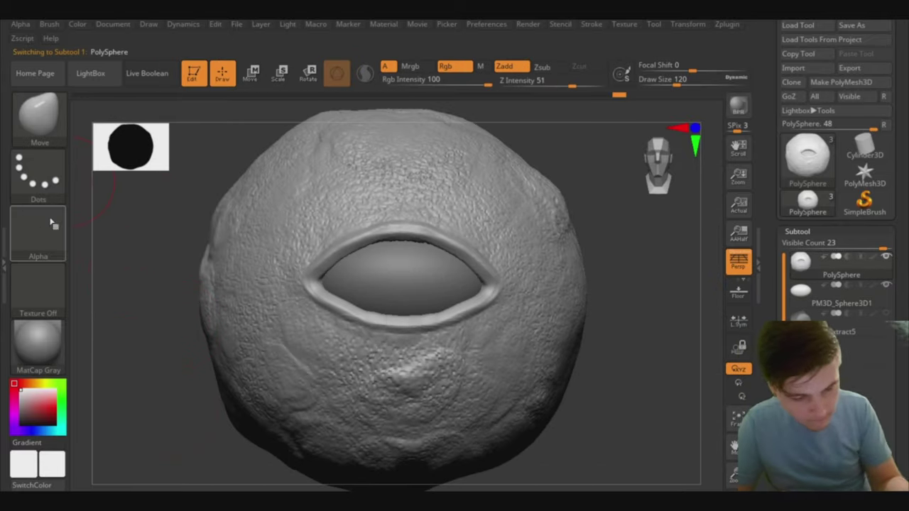
- Refine the eyelid rim up close with the Flatten brush at Z Intensity 35
key("b")
key("f")
key("l")
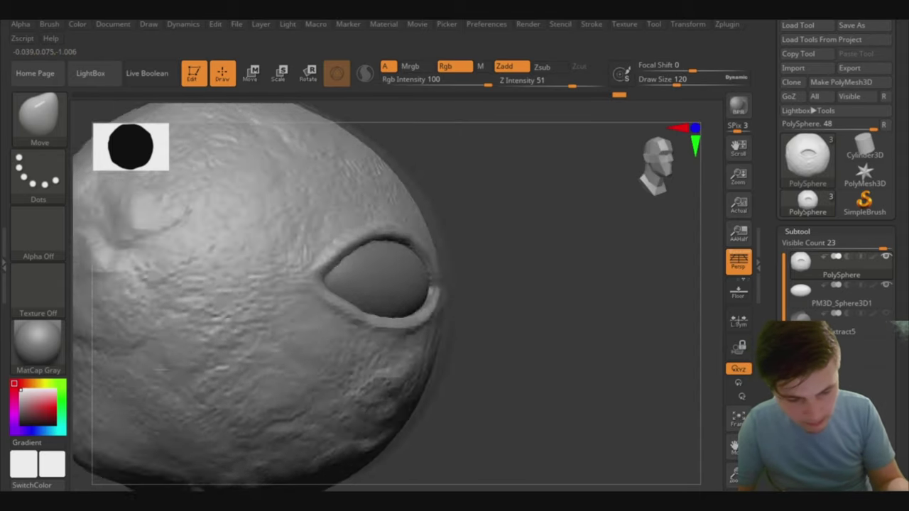
left_click_drag(135, 234, 118, 186)
left_click_drag(735, 472, 735, 426)
left_click(559, 84)
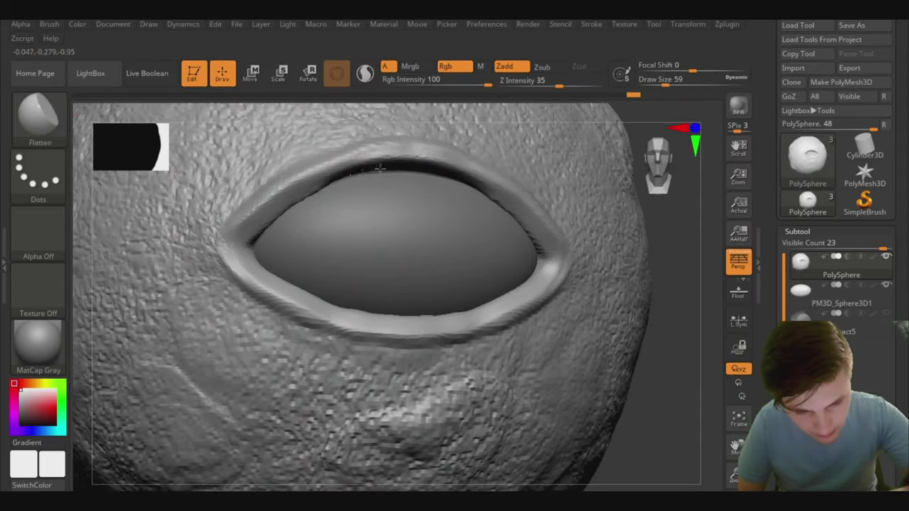
left_click_drag(637, 98, 634, 99)
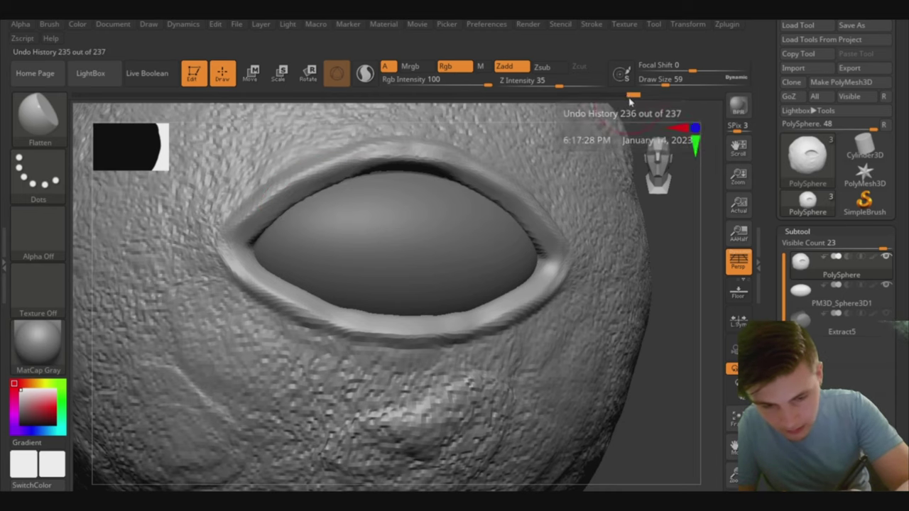
- Compare rim versions through the undo history, ending on the latest almond-shaped lid
left_click(530, 94)
key("ctrl+z")
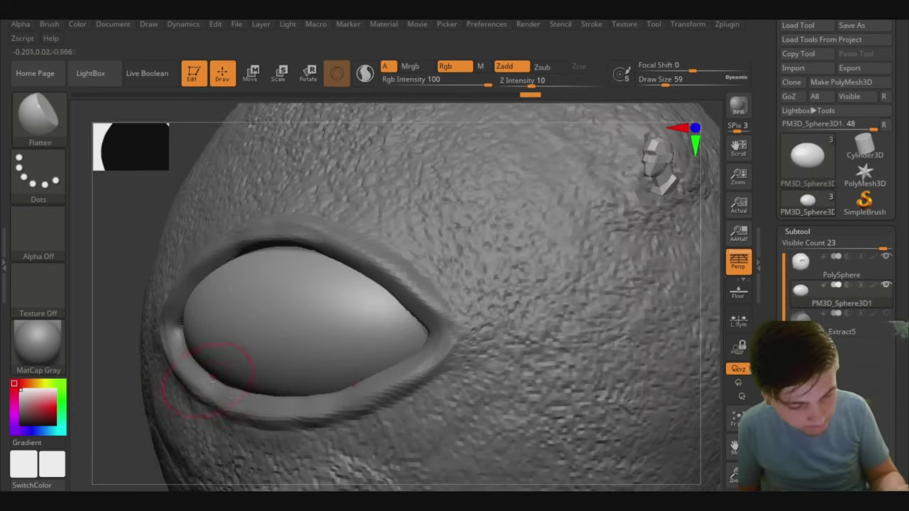
left_click_drag(558, 97, 633, 95)
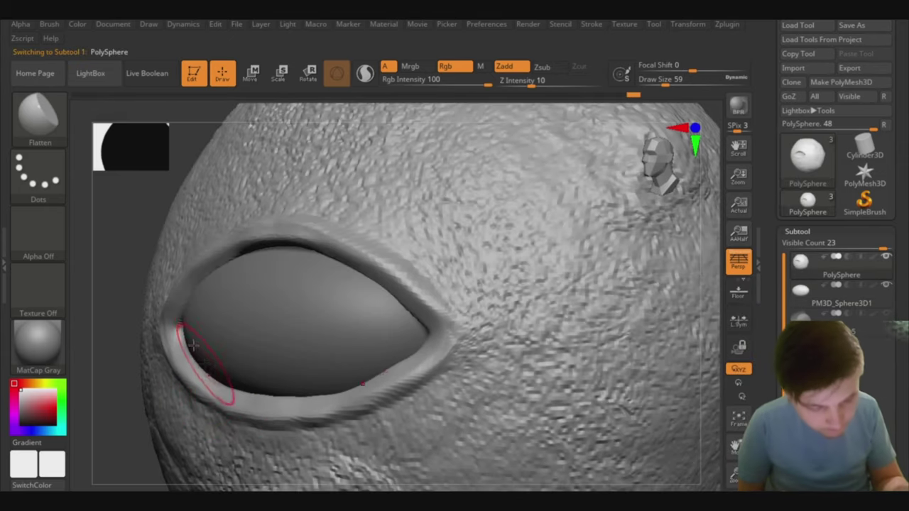
key("ctrl+z")
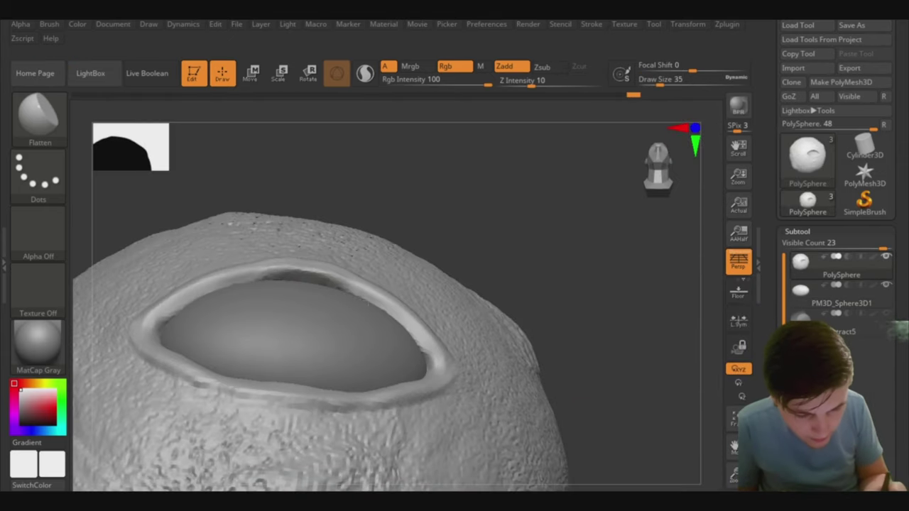
key("ctrl+z")
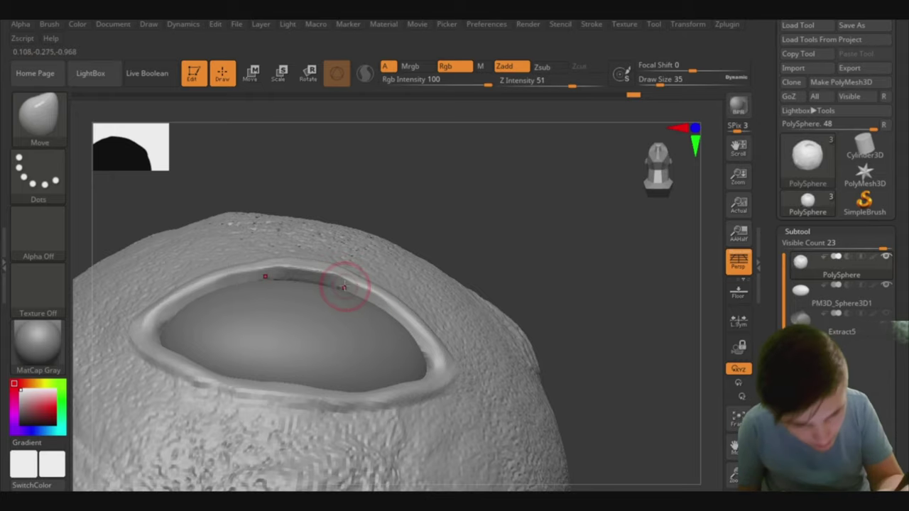
key("ctrl+z")
key("ctrl+shift+z")
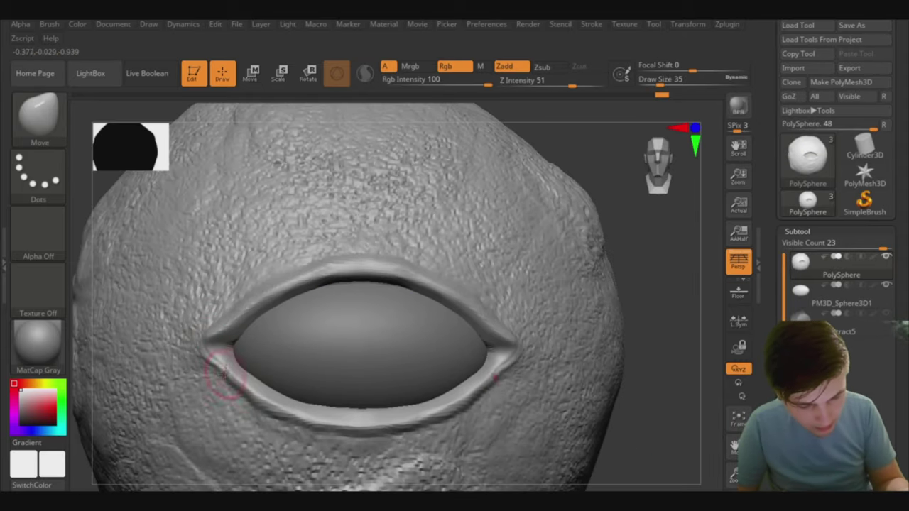
key("ctrl+shift+z")
key("ctrl+shift+z")
key("ctrl+shift+z")
key("ctrl+shift+z")
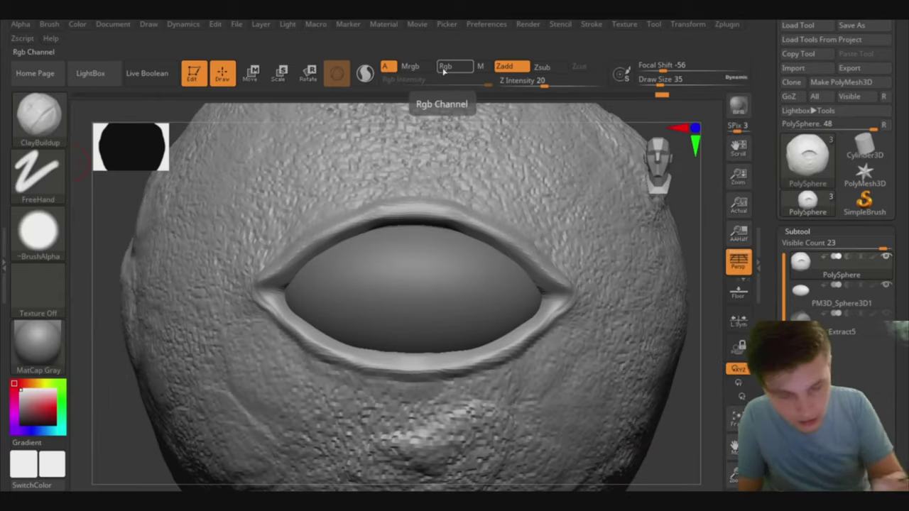
key("ctrl+shift+z")
key("ctrl+shift+z")
key("ctrl+shift+z")
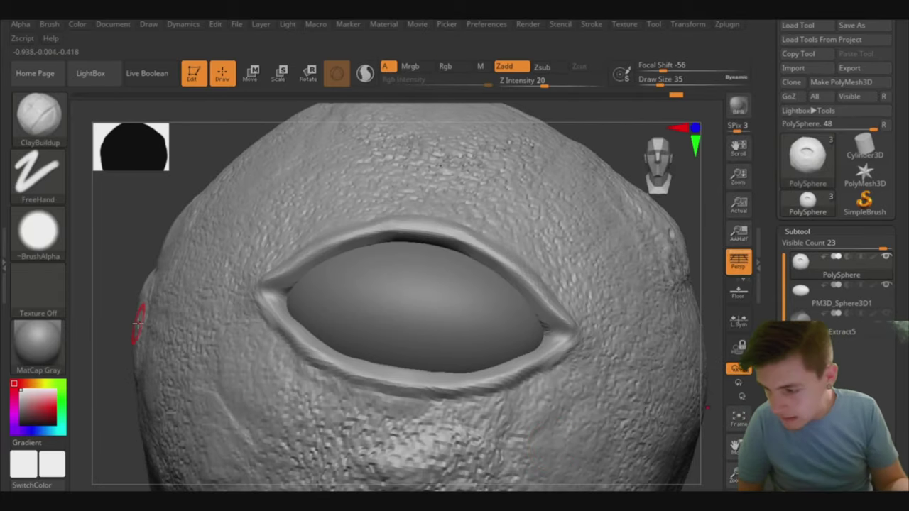
key("b")
key("f")
key("l")
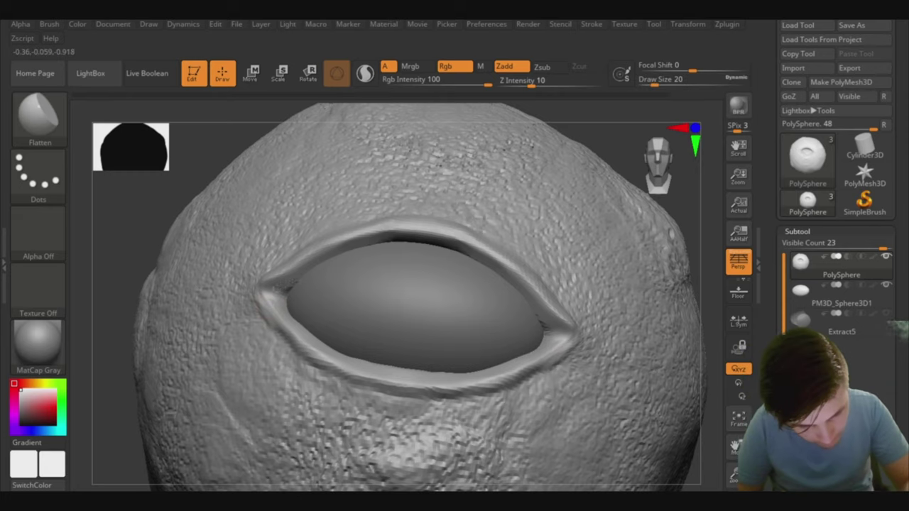
key("ctrl+shift+z")
key("ctrl+shift+z")
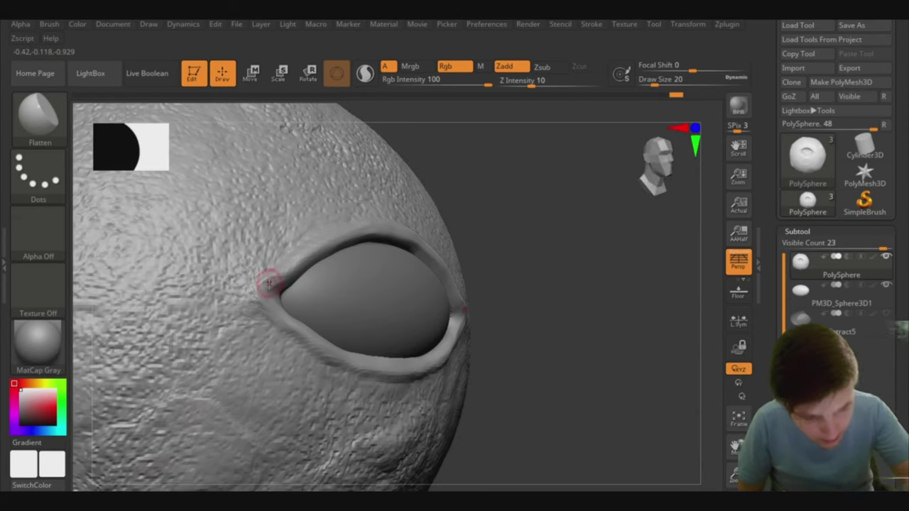
key("ctrl+shift+z")
key("ctrl+shift+z")
key("ctrl+shift+z")
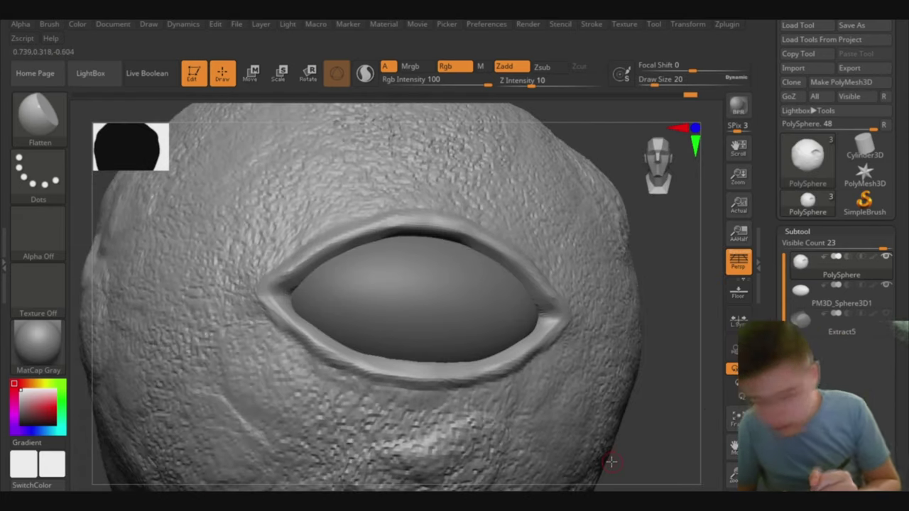
key("ctrl+shift+z")
key("ctrl+shift+z")
key("ctrl+shift+z")
key("ctrl+shift+z")
key("ctrl+shift+z")
key("ctrl+shift+z")
key("ctrl+shift+z")
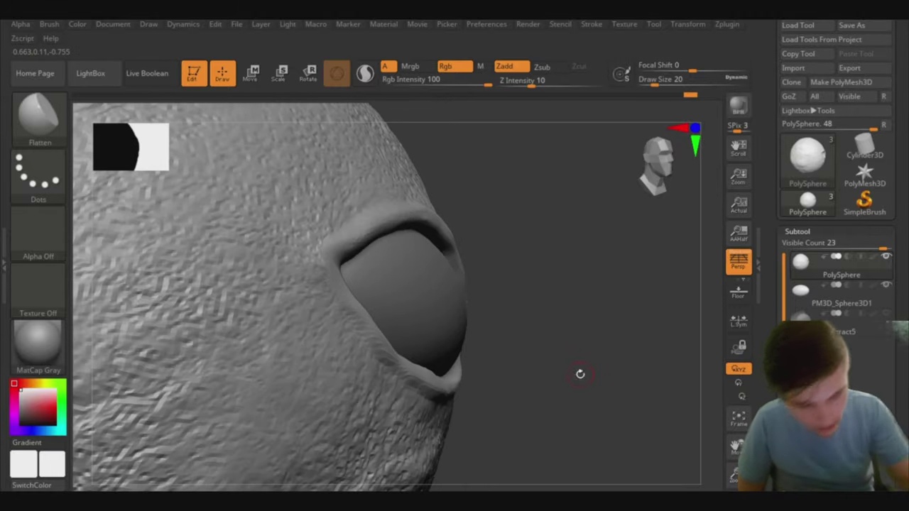
key("b")
key("d")
key("s")
key("ctrl+shift+z")
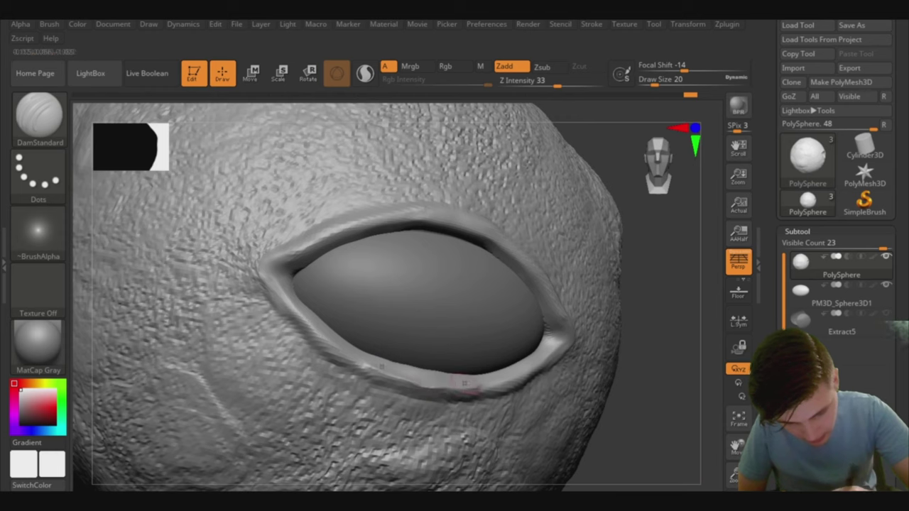
key("ctrl+shift+z")
mouse_move(690, 96)
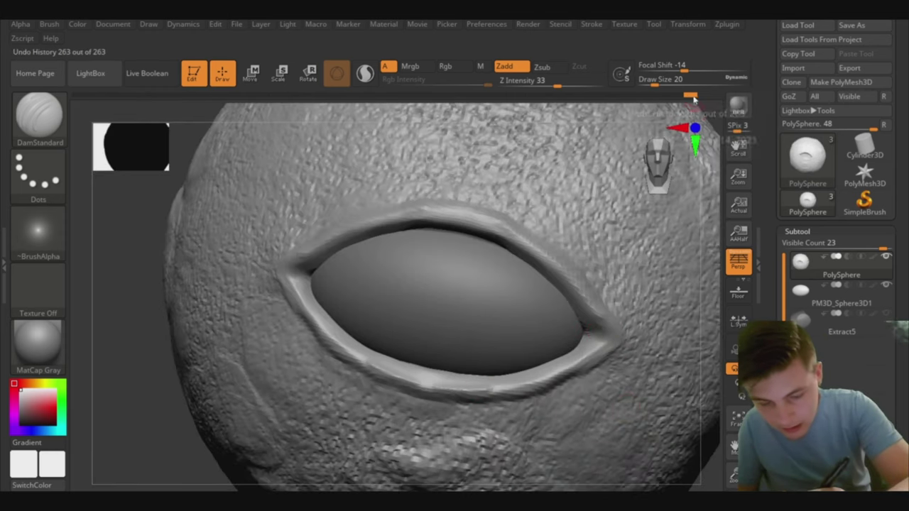
- Undo the last stroke and orbit the head to inspect the eye from front and three-quarter views
key("ctrl+z")
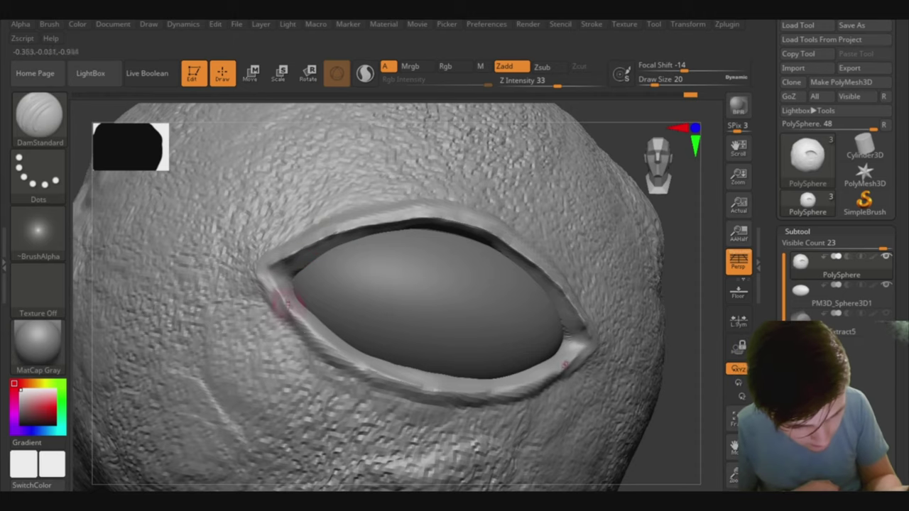
left_click(738, 419)
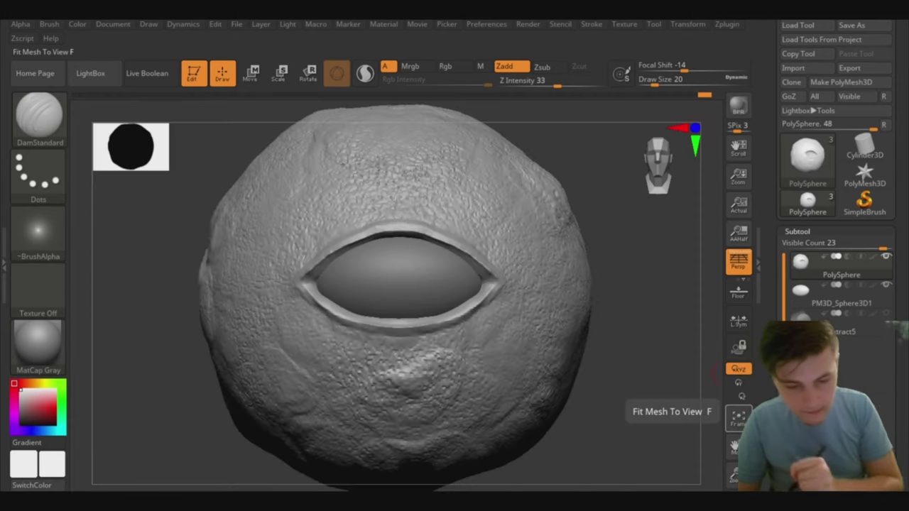
left_click_drag(739, 176, 739, 163)
left_click_drag(128, 320, 309, 302, "shift")
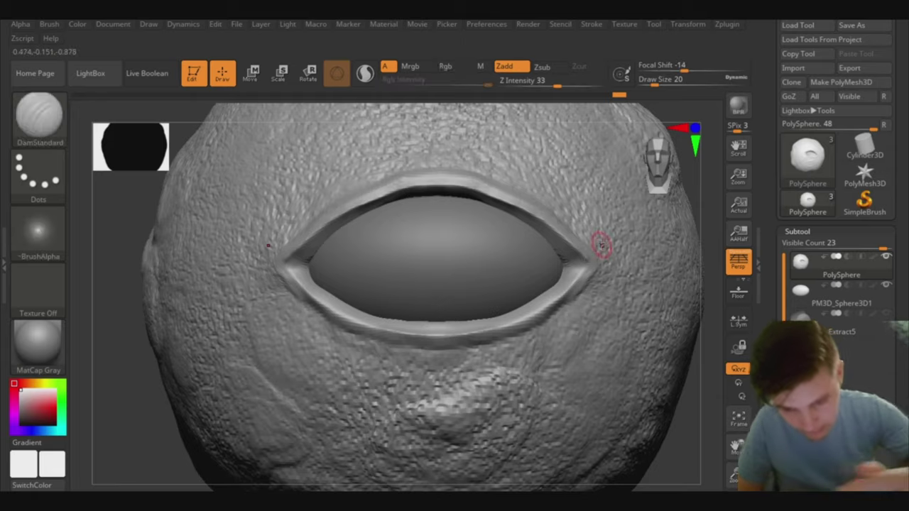
left_click_drag(601, 246, 118, 406)
left_click_drag(258, 350, 563, 292)
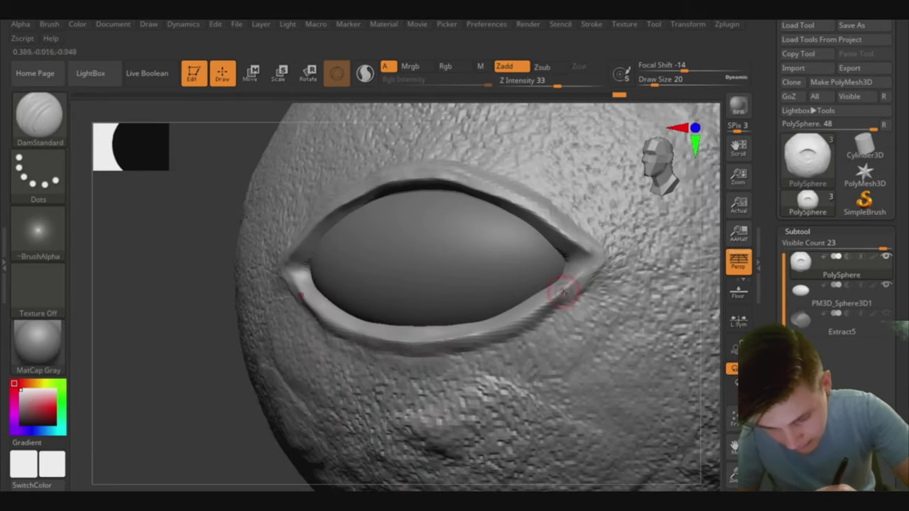
mouse_move(175, 392)
left_mouse_down()
mouse_move(220, 390)
mouse_move(136, 473)
mouse_move(141, 306)
mouse_move(182, 222)
mouse_move(386, 239)
left_mouse_up()
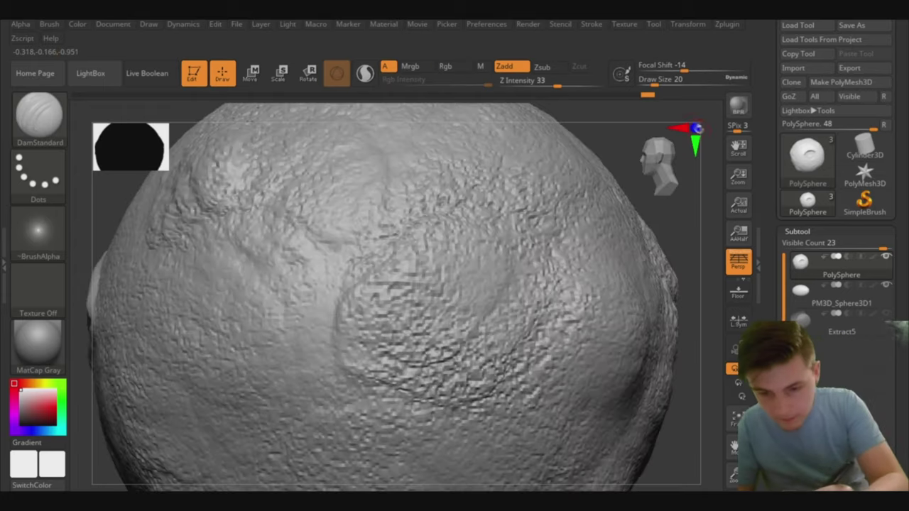
- Smooth the skin beside the eye corner and return to the DamStandard crease brush
left_click_drag(652, 95, 651, 95)
mouse_move(360, 333)
left_mouse_down()
mouse_move(447, 323)
mouse_move(576, 284)
mouse_move(210, 400)
left_mouse_up()
key("b")
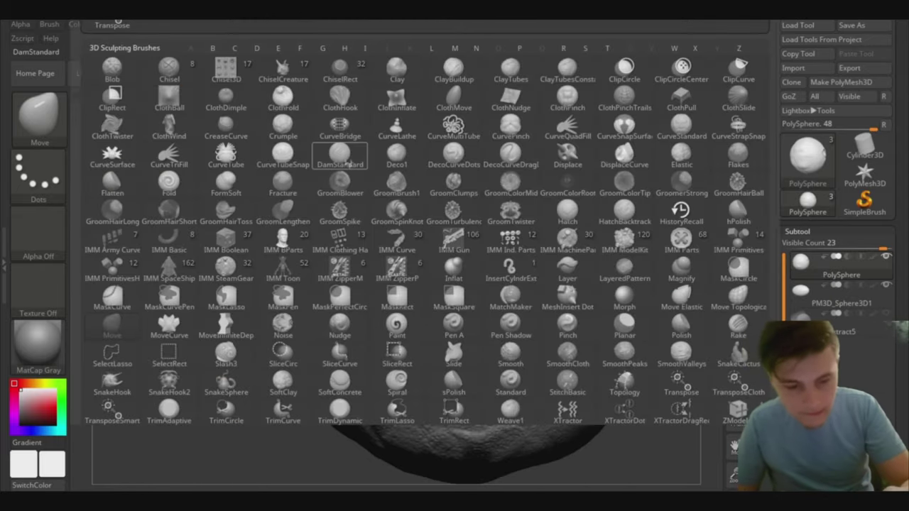
key("d")
key("s")
mouse_move(710, 435)
left_mouse_down("alt")
mouse_move(500, 342)
mouse_move(534, 335)
mouse_move(246, 369)
left_mouse_up("alt")
mouse_move(432, 207)
right_mouse_down()
mouse_move(437, 201)
mouse_move(383, 284)
right_mouse_up()
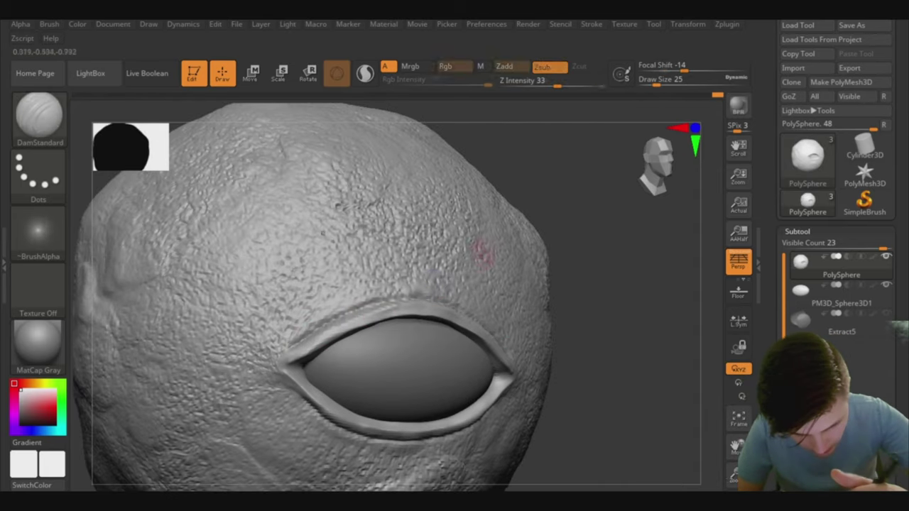
mouse_move(481, 254)
right_mouse_down()
mouse_move(195, 410)
mouse_move(312, 376)
right_mouse_up()
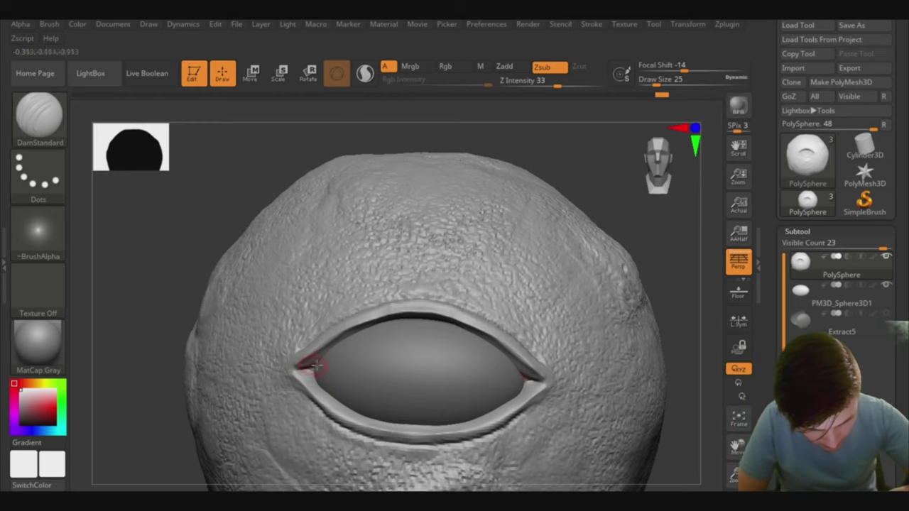
mouse_move(297, 367)
right_mouse_down()
mouse_move(152, 412)
mouse_move(182, 386)
right_mouse_up()
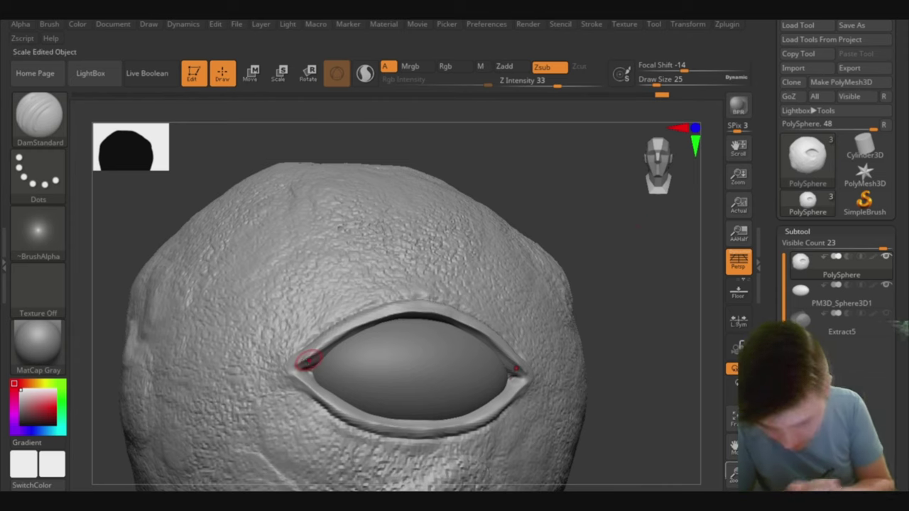
scroll(310, 361, "up", 3)
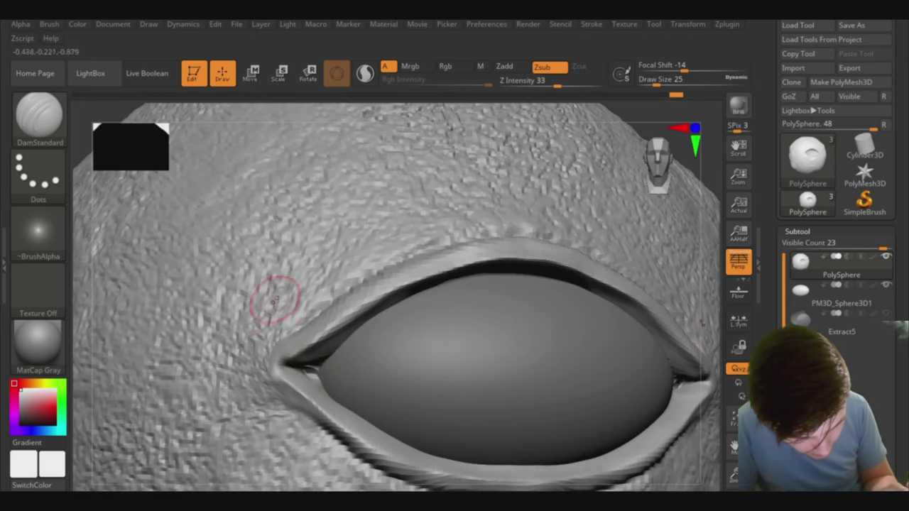
key("f")
key("w")
left_click(361, 314, "alt")
- Mask a round iris on the eyeball with MaskPerfectCircle and check it from another angle
key("q")
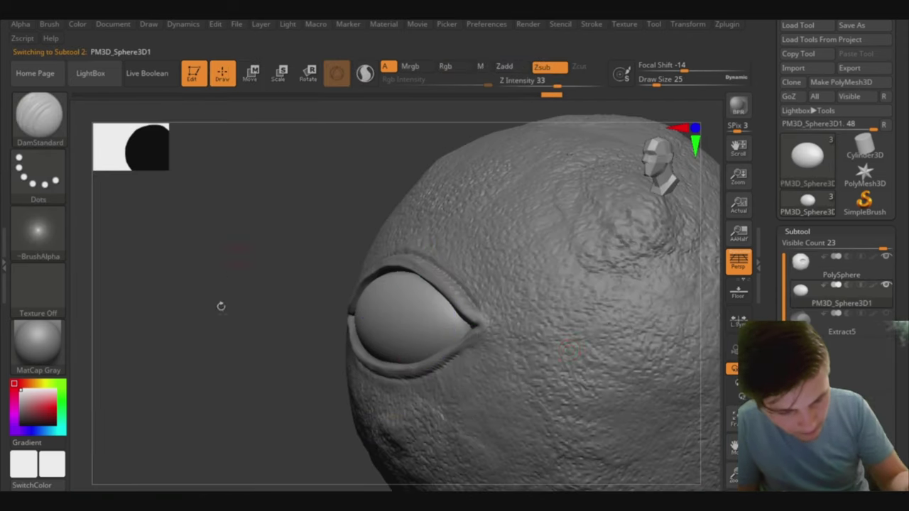
left_click_drag(219, 305, 341, 260, "shift")
key("b")
key("d")
key("s")
left_click_drag(162, 348, 150, 373)
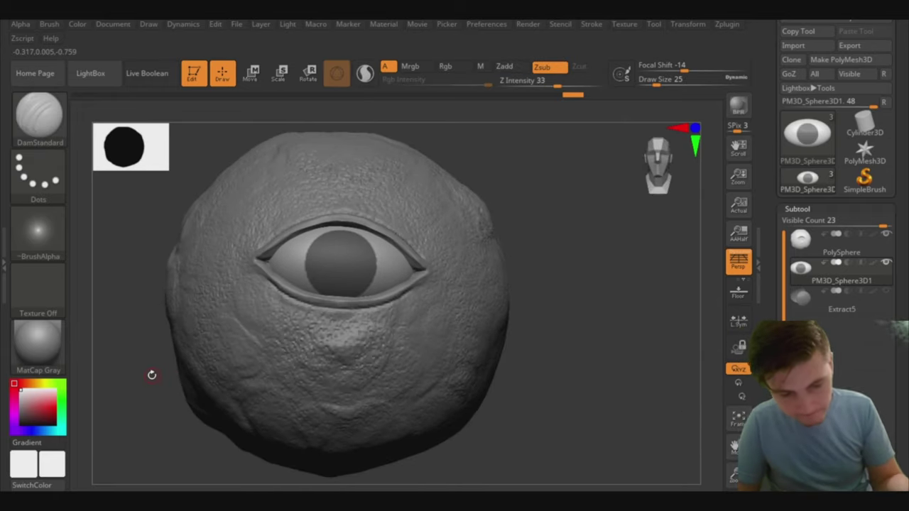
- Extract and accept the iris as Extract6, reselect PolySphere, and set up a large Move brush
left_click(808, 310)
left_click(817, 205)
left_click(816, 110)
mouse_move(802, 196)
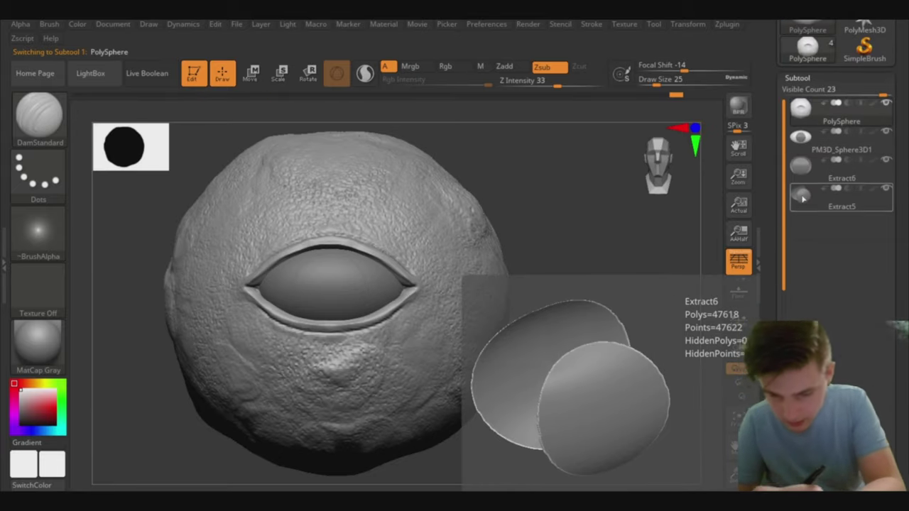
key("b")
key("m")
key("v")
mouse_move(664, 84)
left_mouse_down()
mouse_move(701, 84)
mouse_move(683, 84)
left_mouse_up()
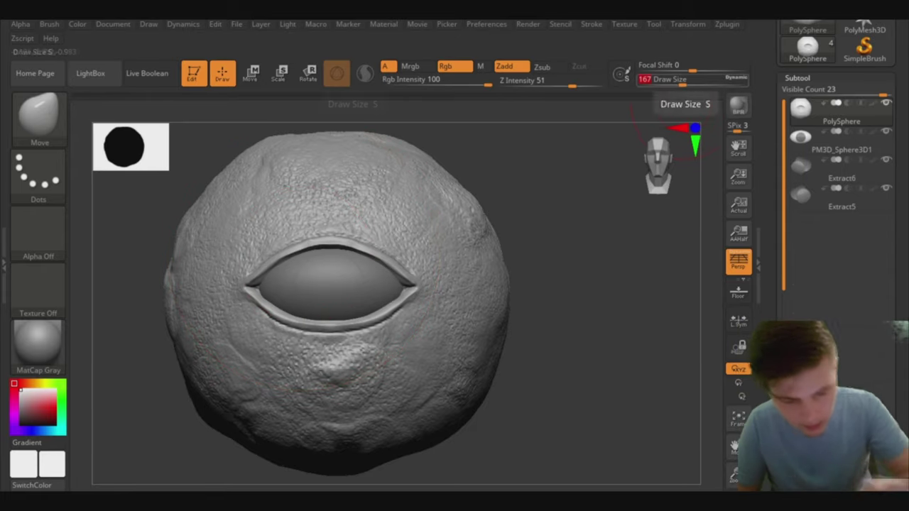
- Set the Move brush to Draw Size 167 and push the lower eyelid into shape symmetrically
left_click_drag(132, 429, 132, 398)
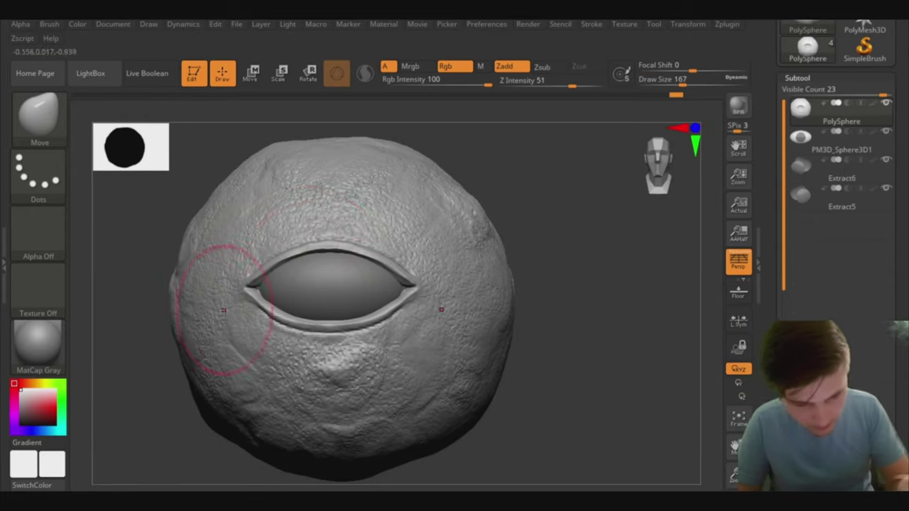
mouse_move(142, 395)
left_mouse_down()
mouse_move(270, 282)
mouse_move(227, 396)
mouse_move(330, 252)
left_mouse_up()
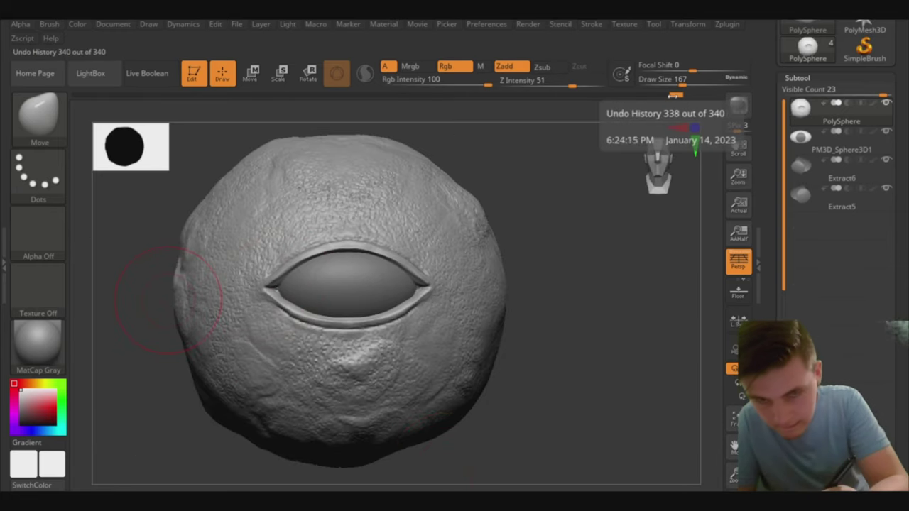
mouse_move(163, 294)
left_mouse_down()
mouse_move(201, 300)
mouse_move(254, 267)
mouse_move(172, 361)
mouse_move(146, 426)
left_mouse_up()
left_click_drag(234, 330, 284, 341)
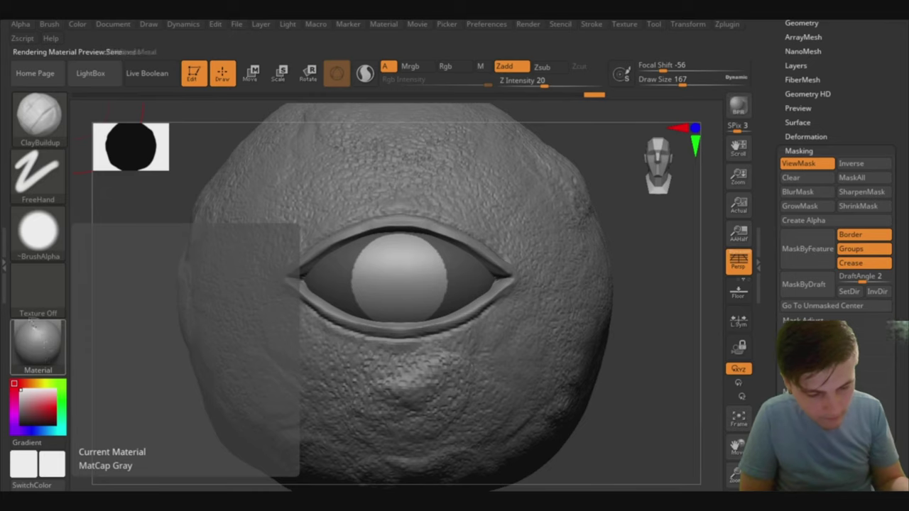
- Try yellow and orange colours, then settle on red as the paint colour
left_click(38, 342)
left_click(55, 401)
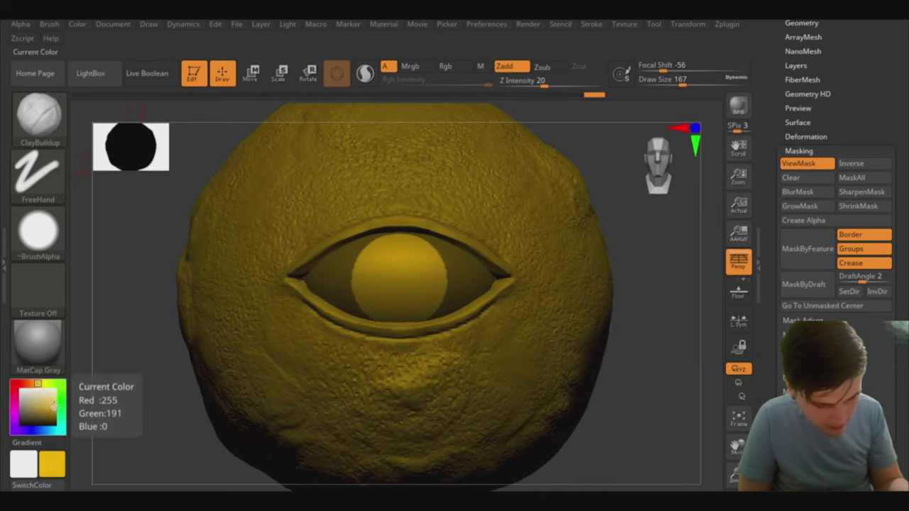
left_click(13, 384)
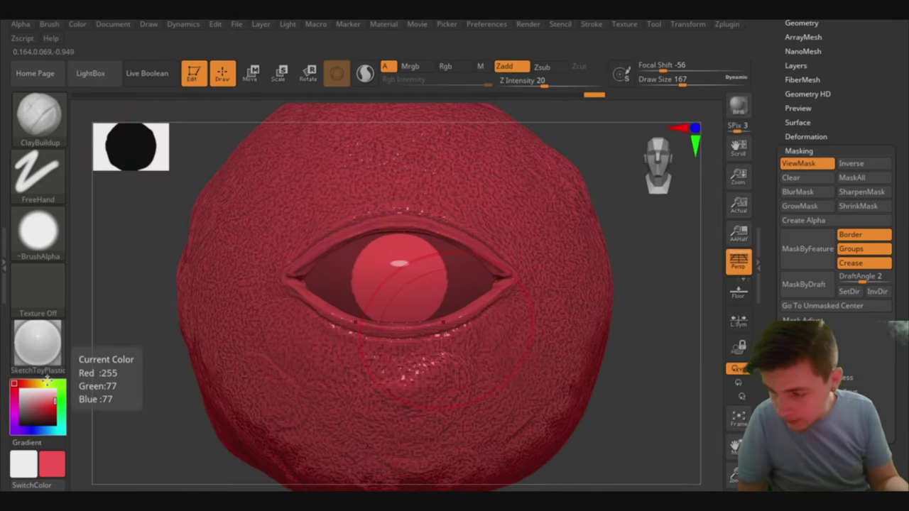
left_click(29, 383)
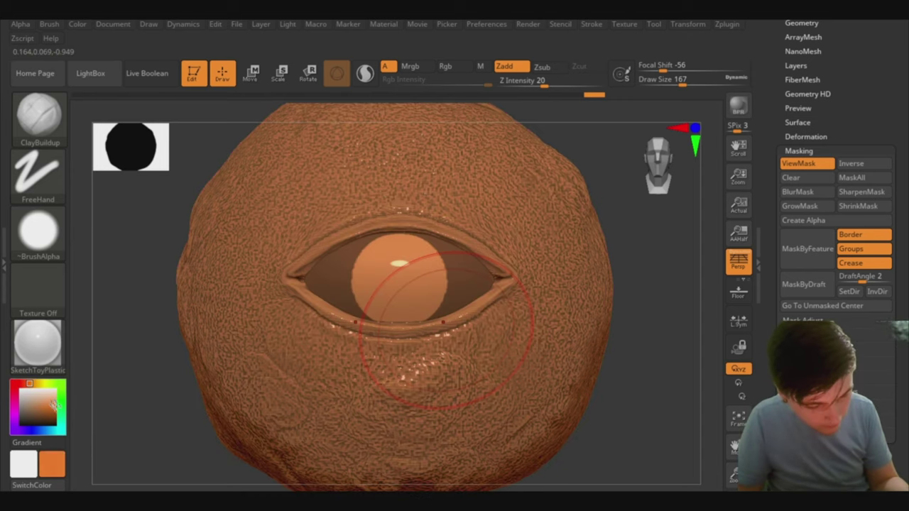
left_click(83, 23)
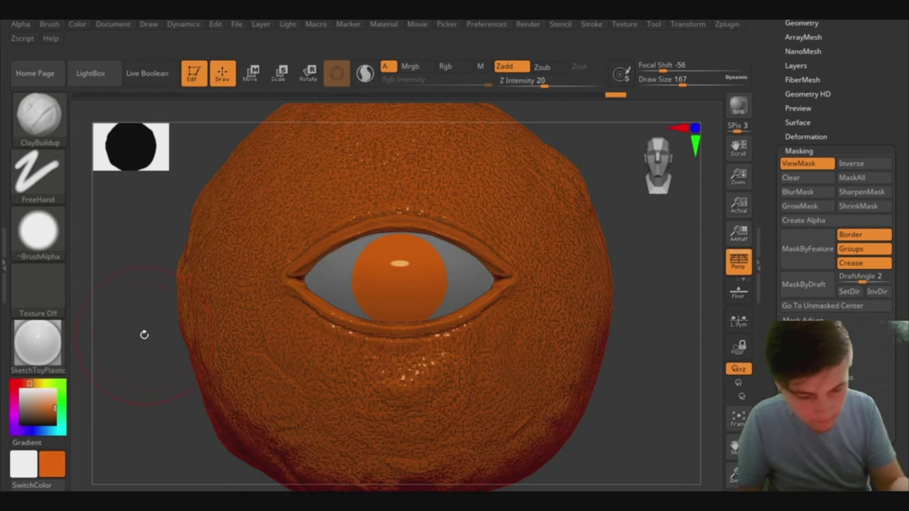
left_click(13, 384)
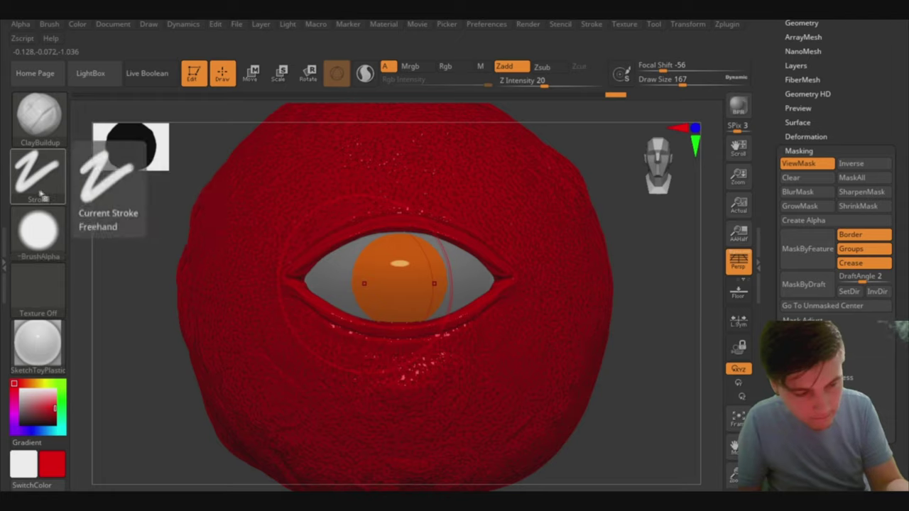
- Select the Color Spray stroke and scrub Undo History back to the plain red eye
left_click(38, 170)
left_click(289, 186)
left_click_drag(616, 94, 637, 95)
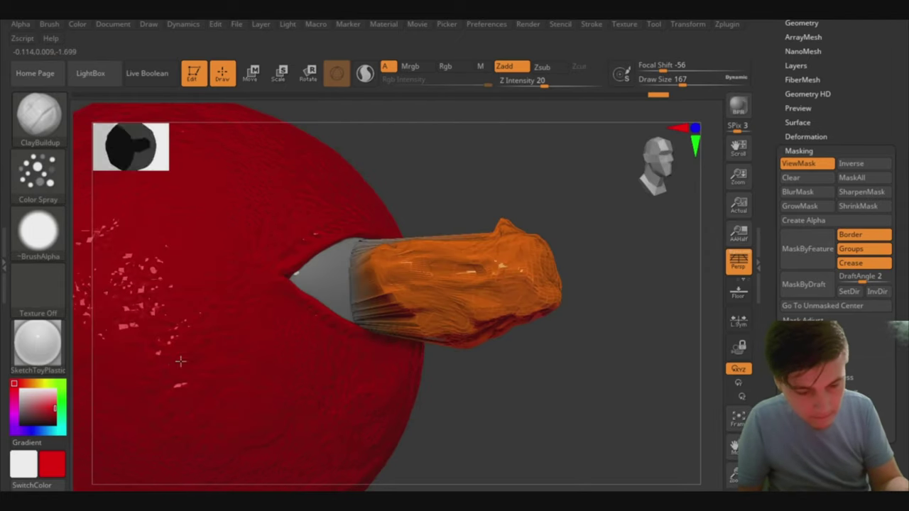
left_click_drag(620, 125, 637, 96)
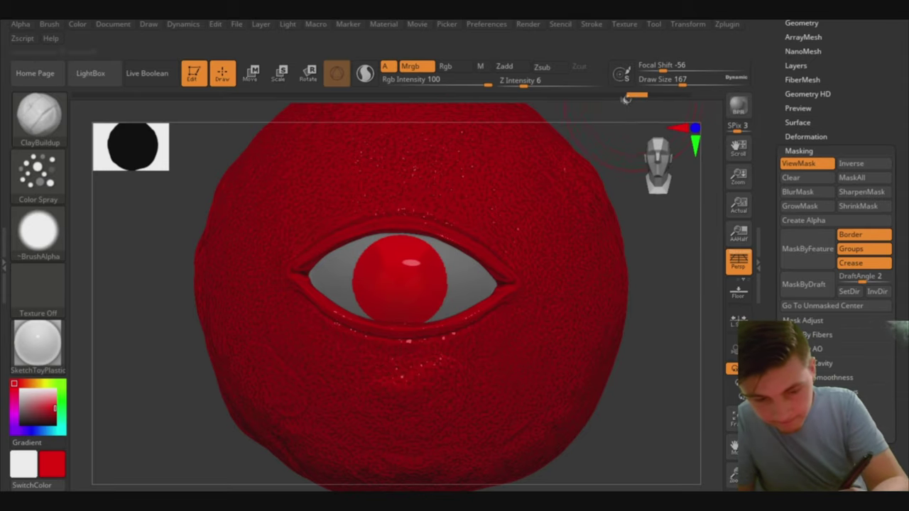
- Choose the Alpha 22 pattern and lower Z Intensity to 10 for spraying
left_click(616, 94)
left_click(39, 230)
mouse_move(339, 431)
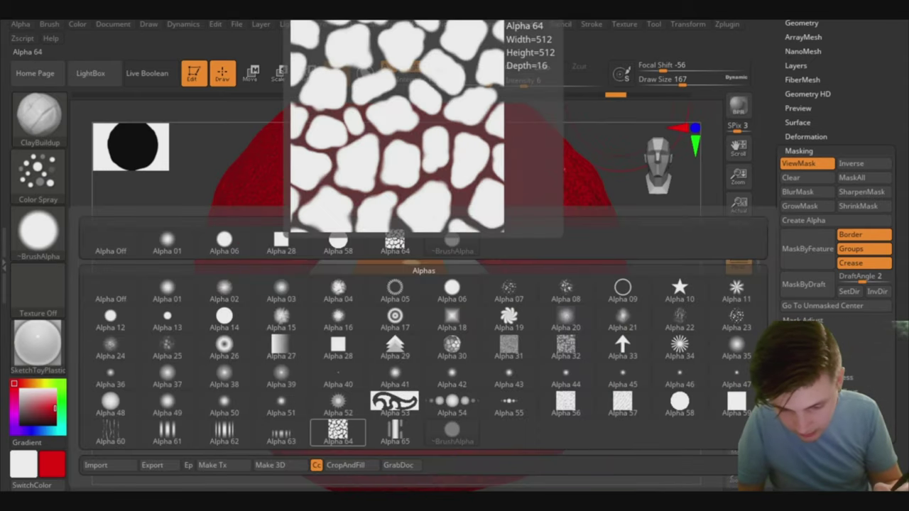
left_click(680, 318)
left_click(544, 94)
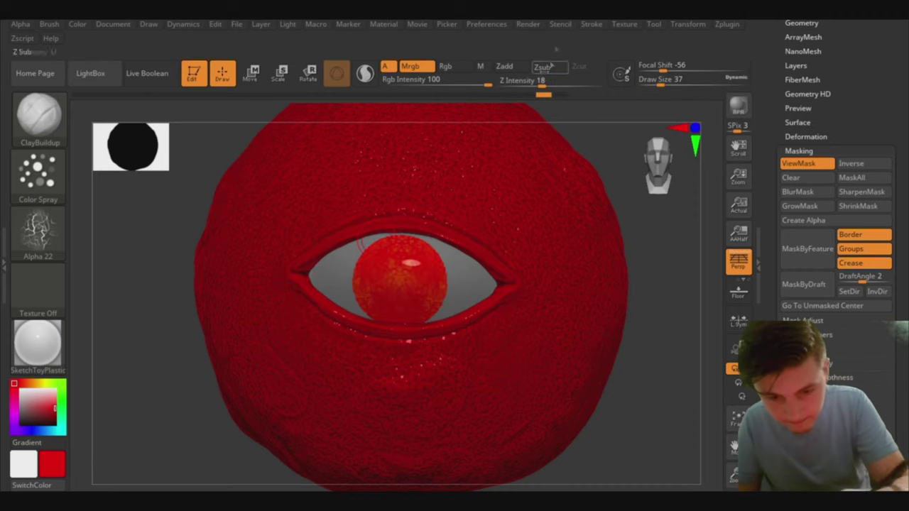
left_click(364, 245)
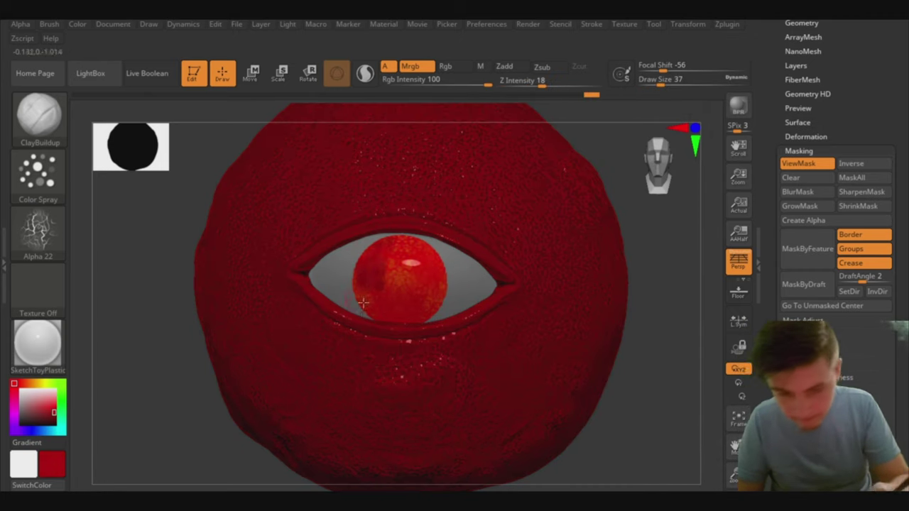
left_click_drag(541, 84, 532, 83)
- Spray mottled red and orange onto the iris, then redo to the latest version
left_click_drag(422, 256, 413, 312)
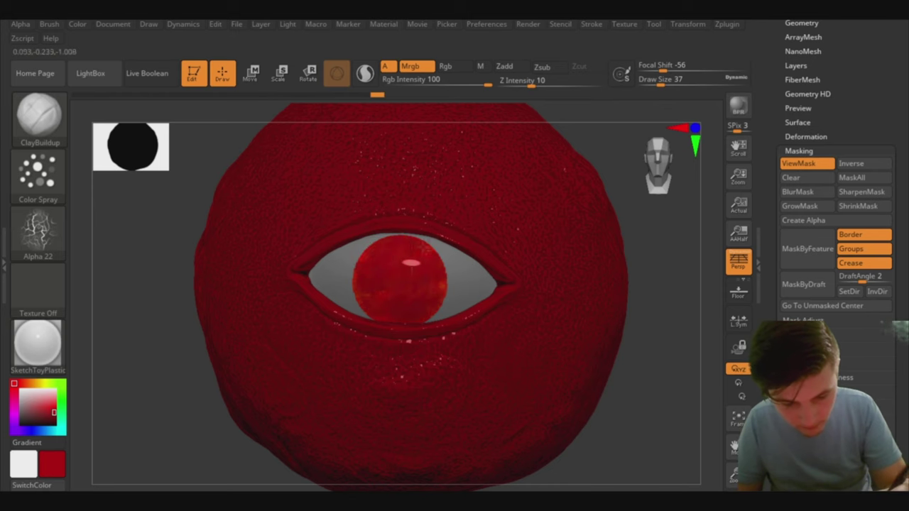
left_click_drag(31, 385, 27, 385)
left_click_drag(384, 245, 359, 260)
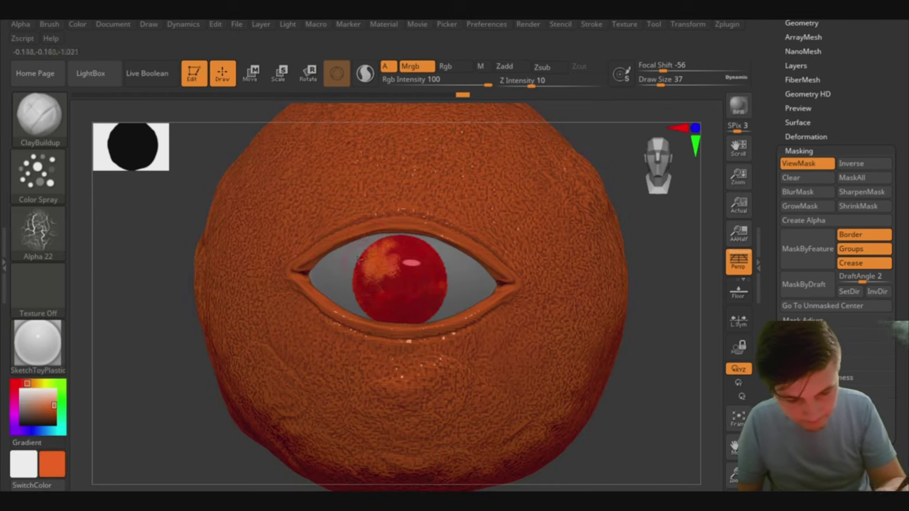
left_click(393, 309)
left_click(14, 384)
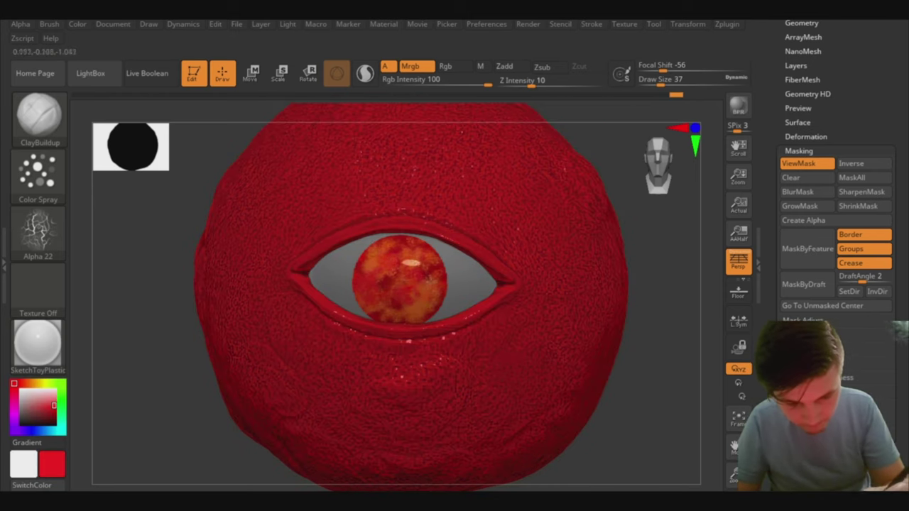
mouse_move(142, 320)
left_mouse_down()
mouse_move(234, 320)
mouse_move(142, 320)
left_mouse_up()
left_click_drag(213, 341, 118, 357)
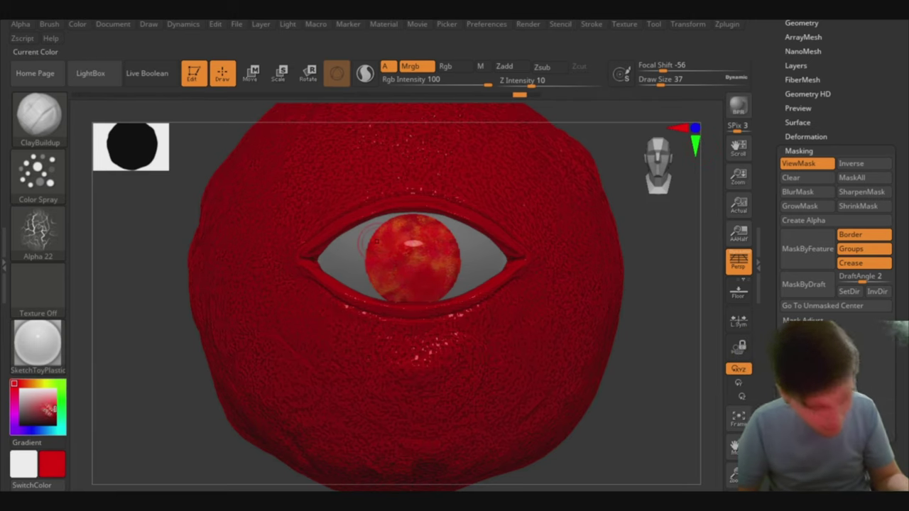
key("ctrl+shift+z")
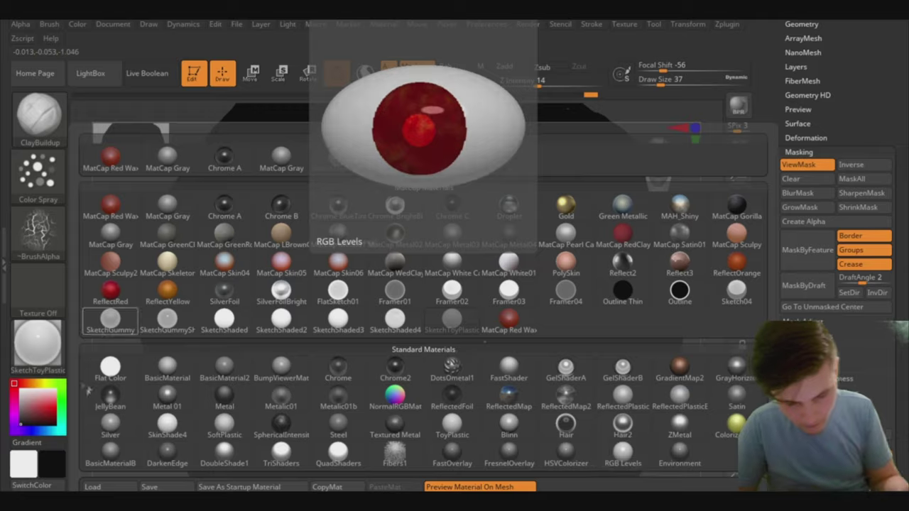
- Apply the chosen material, clear the mask, and scrub history to the orange veined eye
left_click(566, 455)
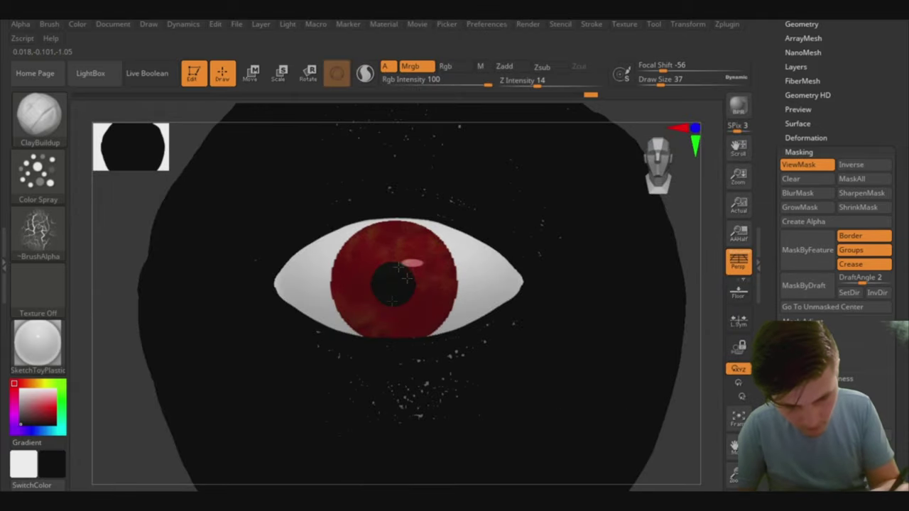
left_click(815, 181)
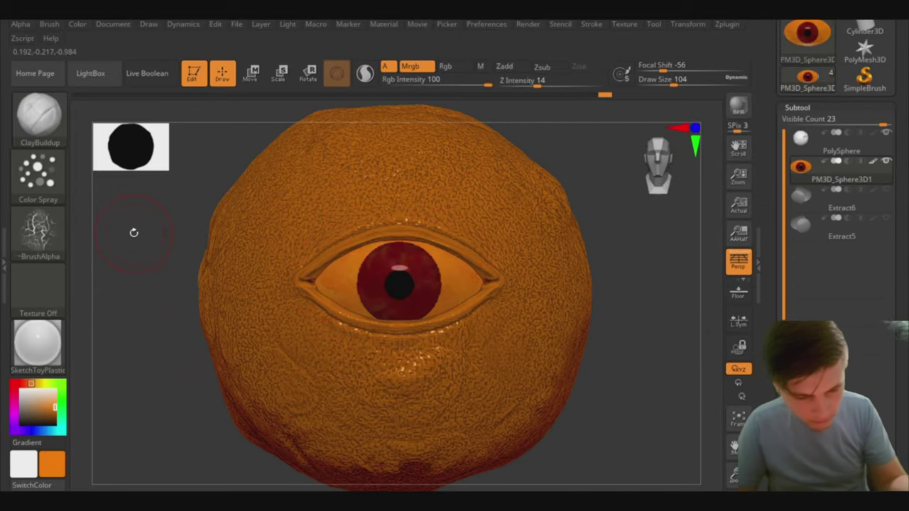
key("ctrl+z")
key("ctrl+z")
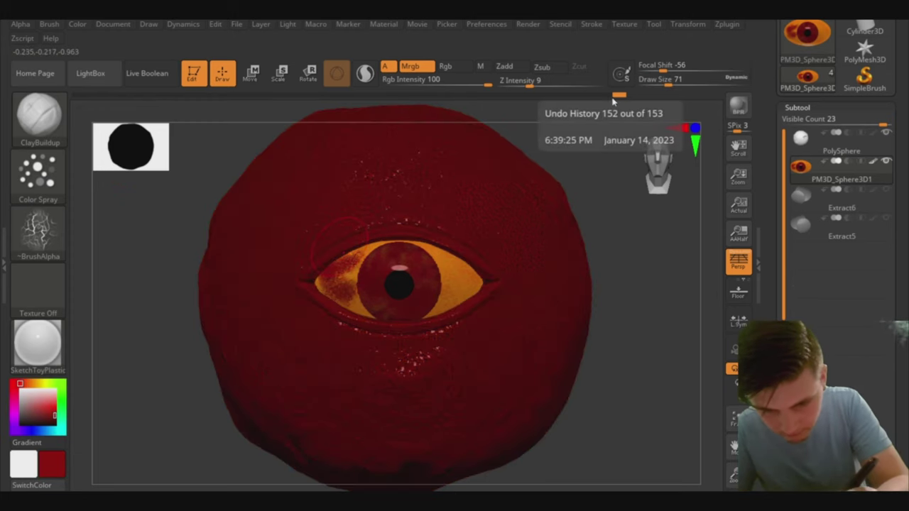
left_click_drag(612, 102, 608, 98)
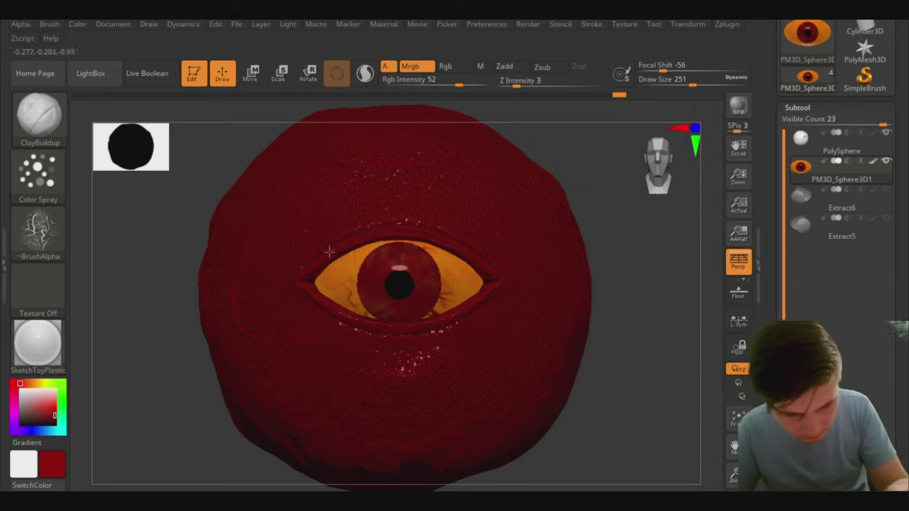
left_click_drag(620, 96, 612, 101)
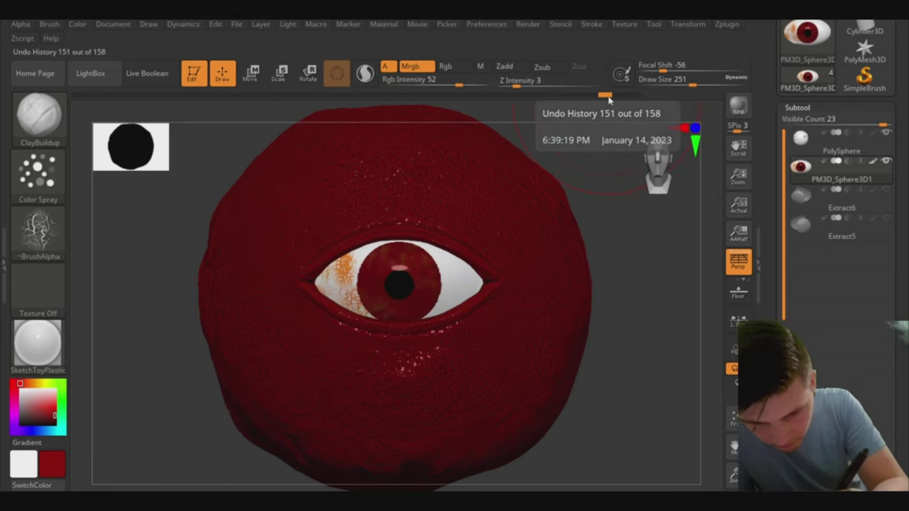
- Reduce the brush size and orbit the model to review the veined eye
left_click_drag(692, 80, 686, 80)
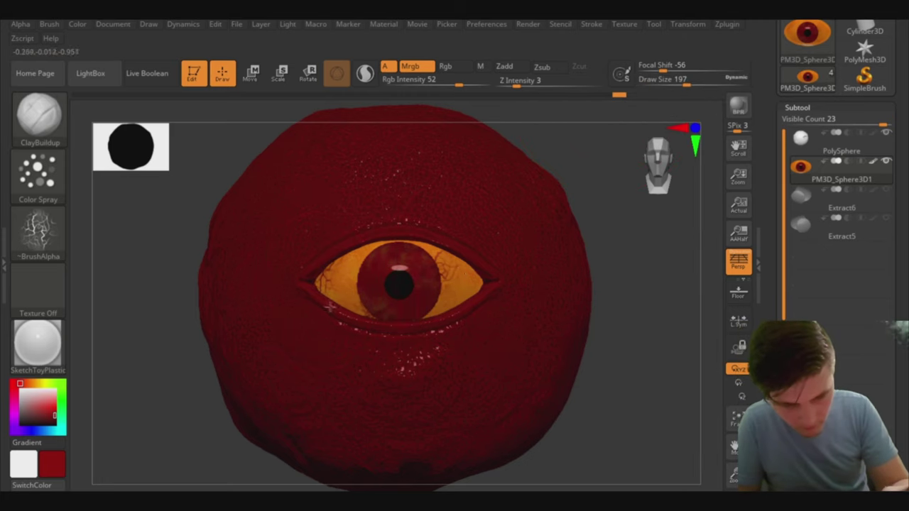
left_click_drag(324, 304, 284, 305)
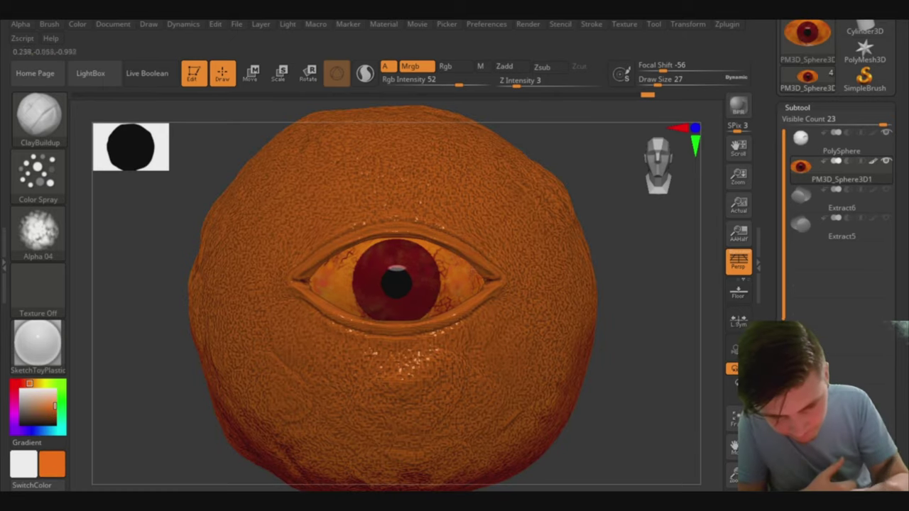
left_click_drag(187, 387, 477, 469)
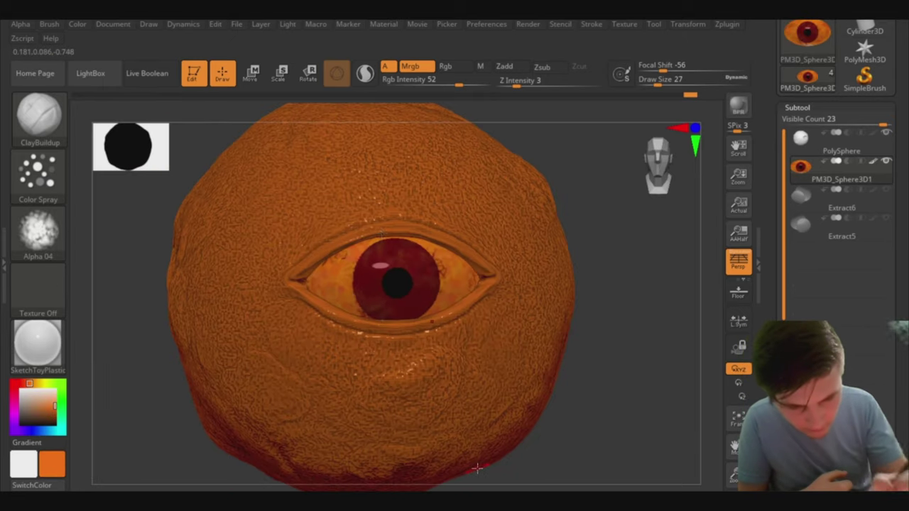
left_click_drag(128, 363, 160, 367)
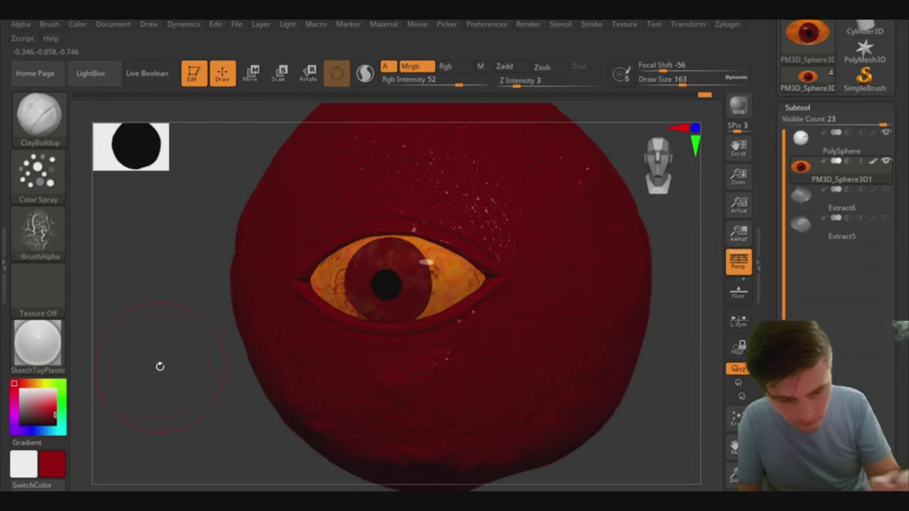
left_click_drag(164, 398, 185, 406)
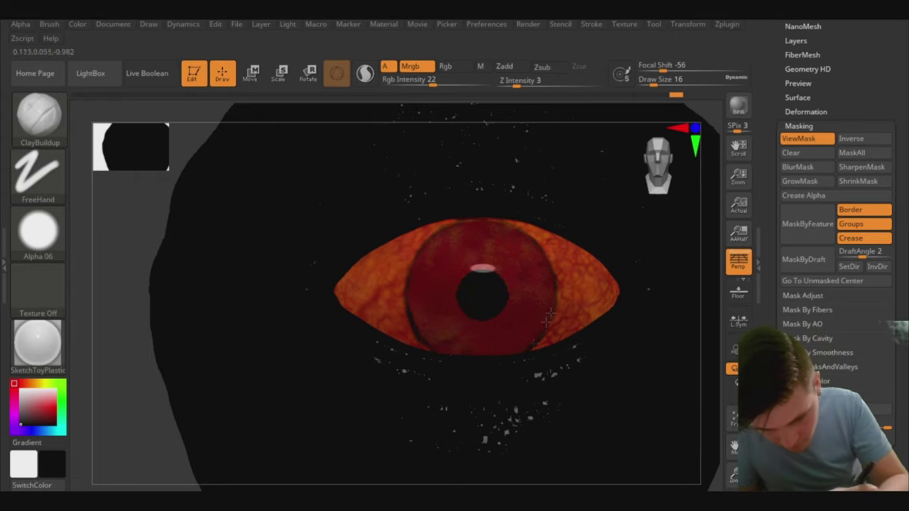
- Dab red paint near the eye's lower edge with FreeHand, then fill the head red
left_click(686, 99)
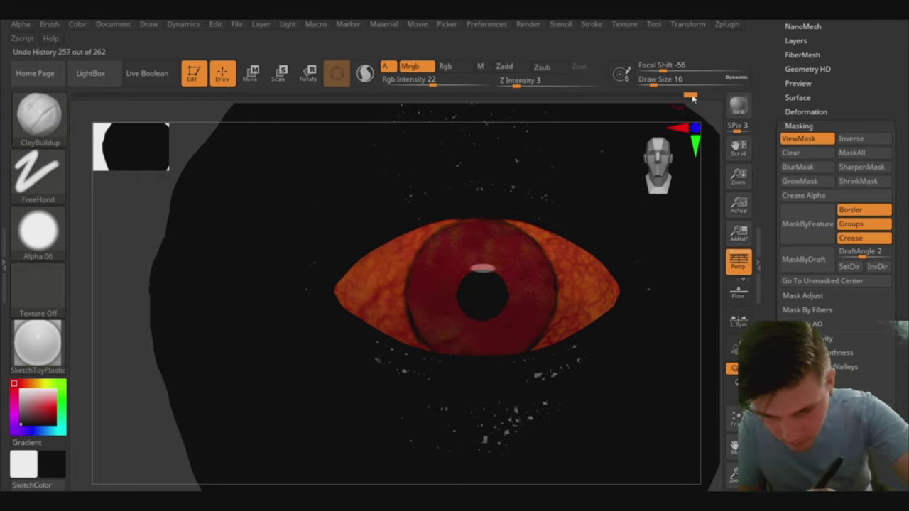
left_click_drag(136, 414, 178, 397)
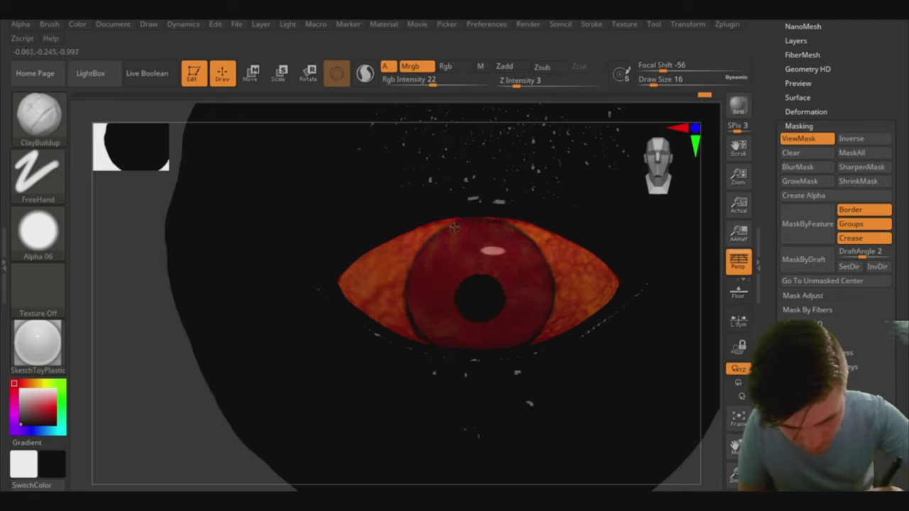
left_click_drag(135, 432, 171, 419)
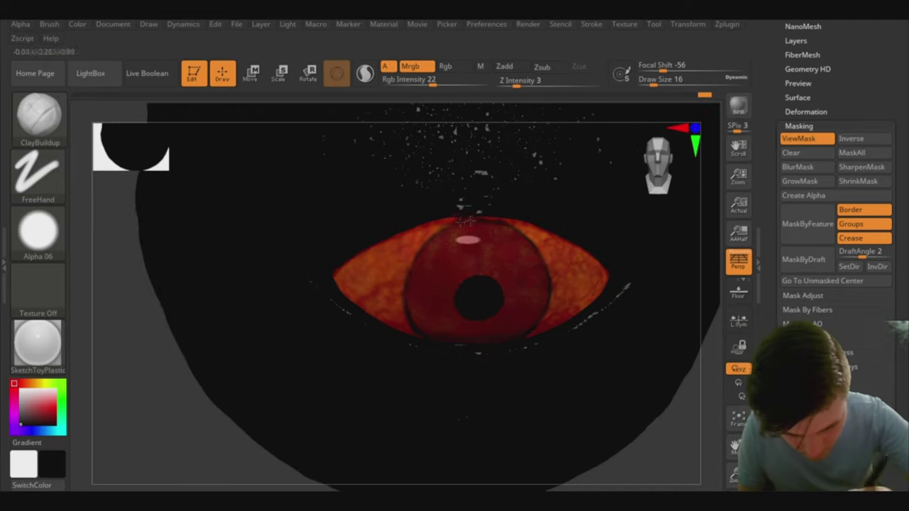
left_click_drag(465, 221, 418, 334)
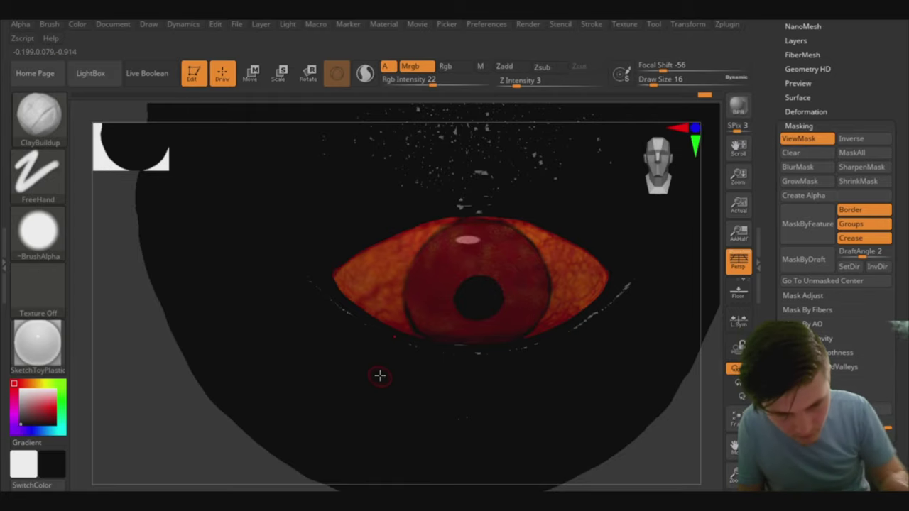
left_click_drag(380, 375, 174, 367)
left_click_drag(547, 315, 431, 346, "shift")
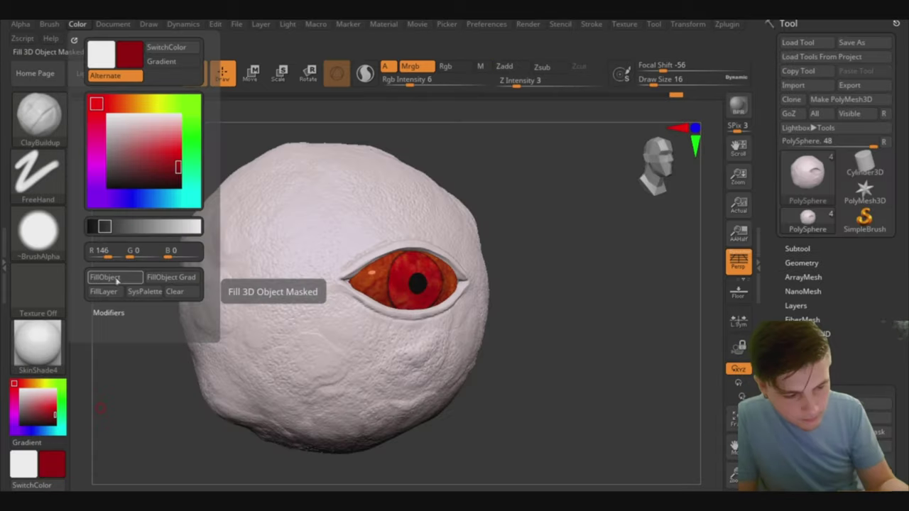
left_click(113, 278)
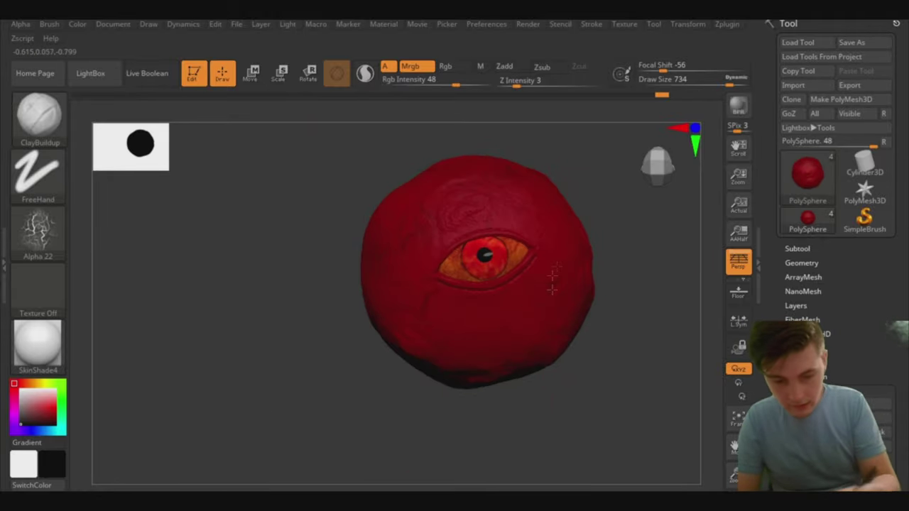
- Reposition the red head with its eye facing front and frame it in view
left_click_drag(404, 243, 571, 355)
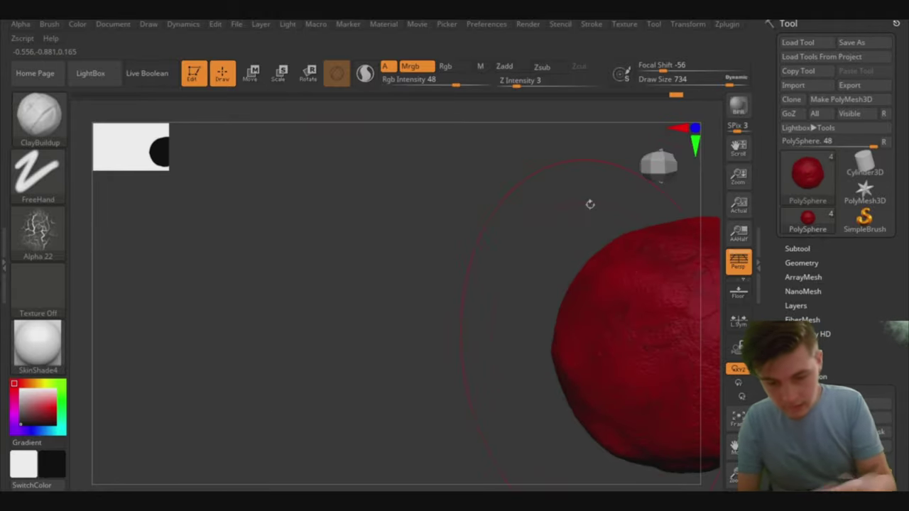
left_click_drag(570, 207, 340, 271)
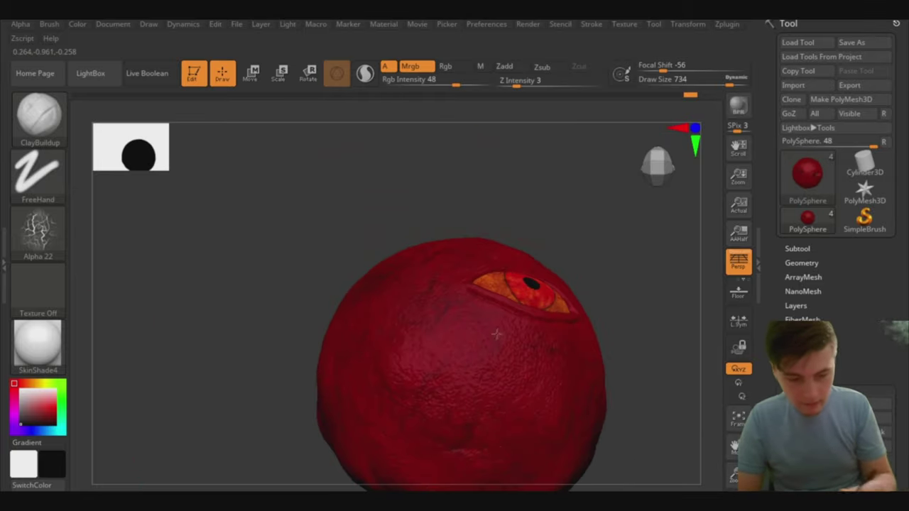
left_click_drag(257, 377, 214, 374)
mouse_move(597, 375)
left_mouse_down()
mouse_move(412, 400)
mouse_move(710, 400)
mouse_move(355, 341)
mouse_move(293, 340)
mouse_move(511, 383)
mouse_move(376, 374)
left_mouse_up()
left_click(738, 419)
mouse_move(298, 376)
left_mouse_down()
mouse_move(234, 383)
mouse_move(260, 386)
left_mouse_up()
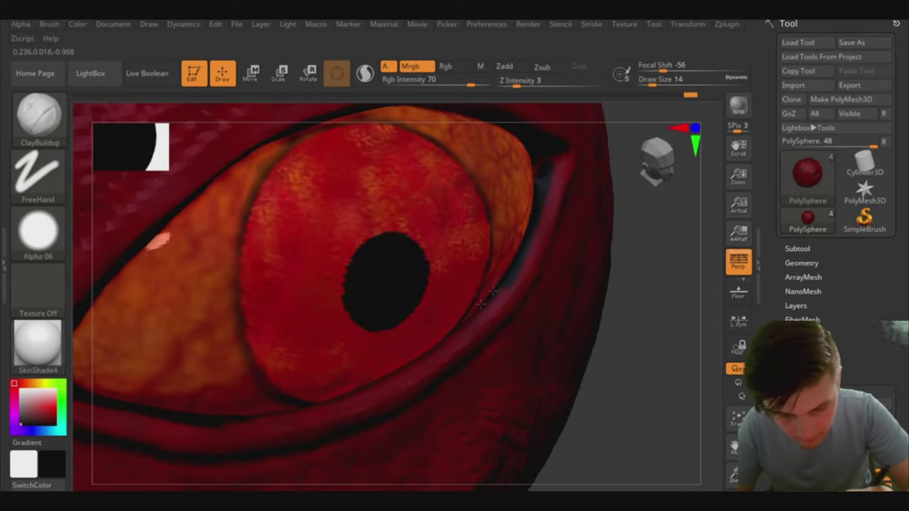
left_click_drag(482, 303, 445, 332)
left_click_drag(703, 433, 307, 156)
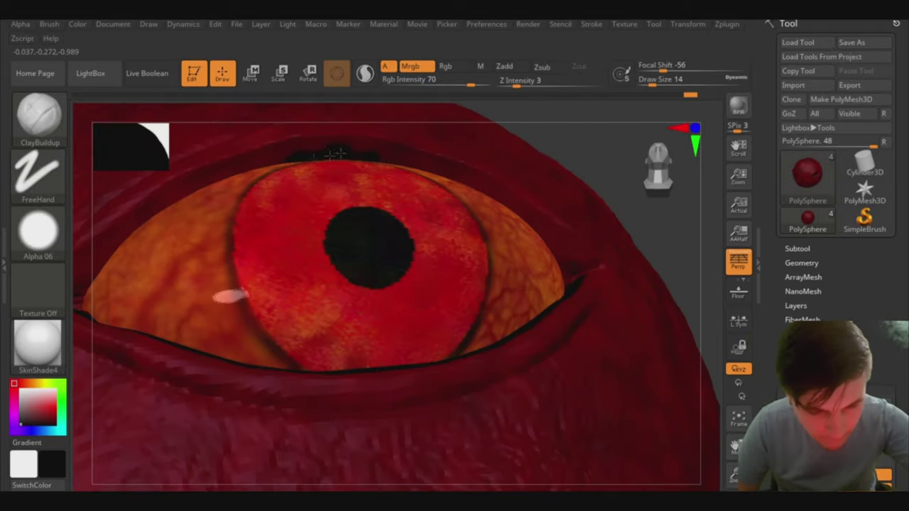
left_click_drag(238, 173, 135, 224)
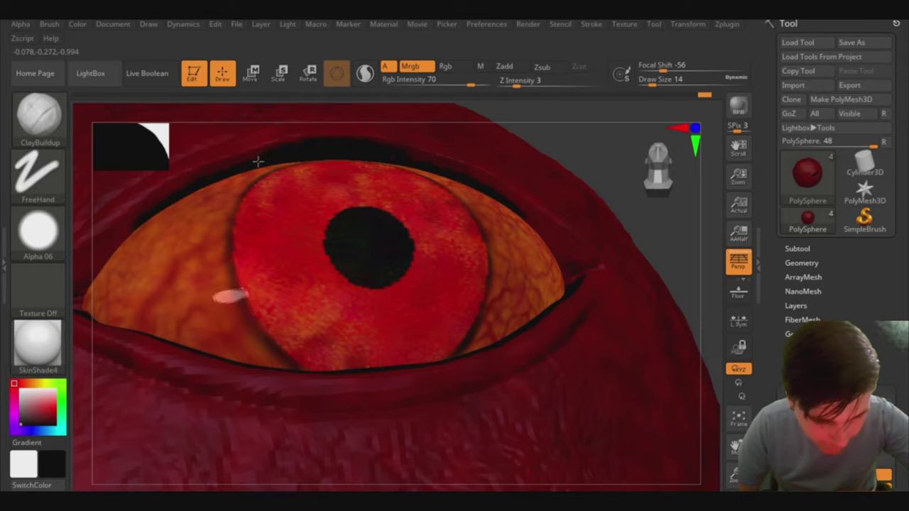
mouse_move(132, 220)
left_mouse_down()
mouse_move(330, 244)
mouse_move(118, 260)
mouse_move(697, 361)
mouse_move(455, 175)
left_mouse_up()
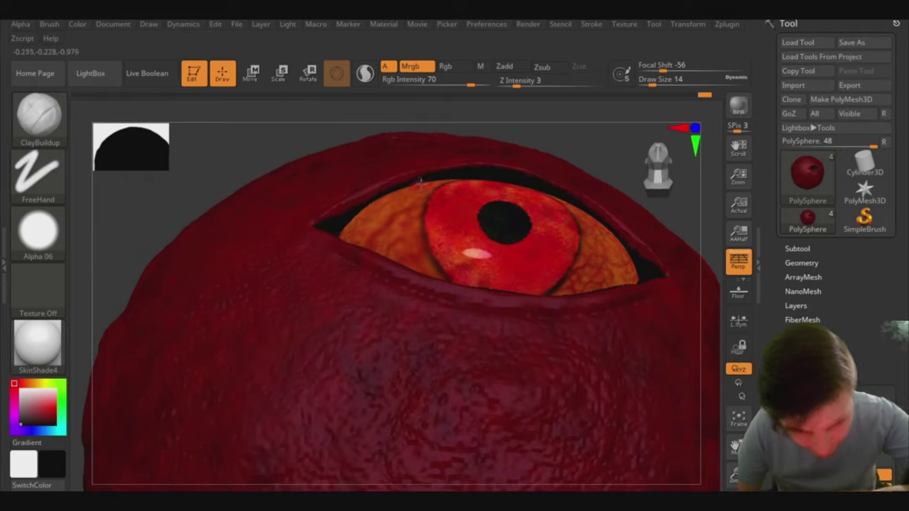
mouse_move(369, 196)
left_mouse_down()
mouse_move(211, 225)
mouse_move(221, 220)
left_mouse_up()
left_click_drag(330, 210, 364, 204)
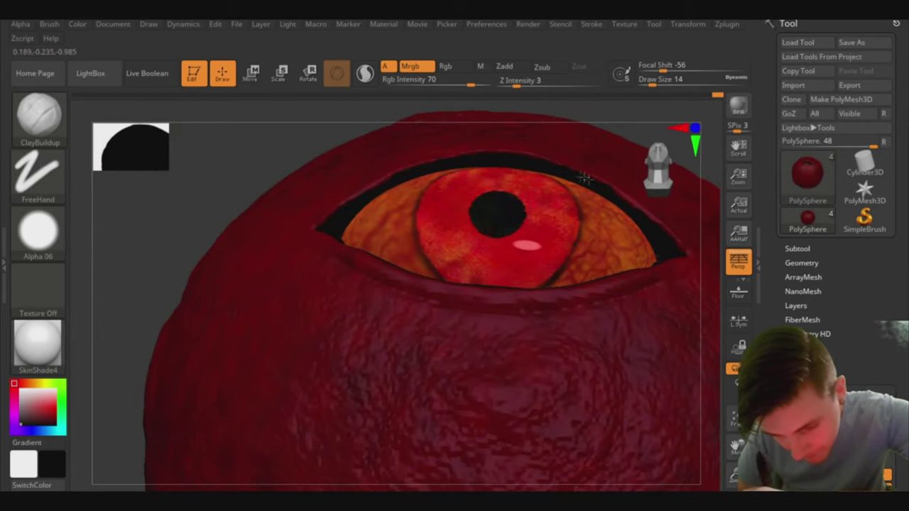
mouse_move(163, 252)
left_mouse_down()
mouse_move(136, 419)
mouse_move(346, 202)
mouse_move(128, 436)
mouse_move(210, 254)
left_mouse_up()
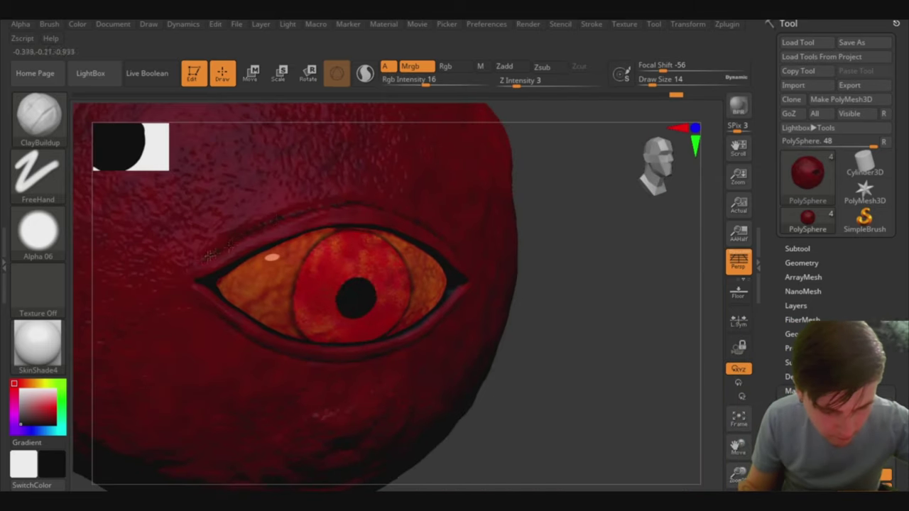
- Undo the last change and rotate the model back to face the eye straight on
key("ctrl+z")
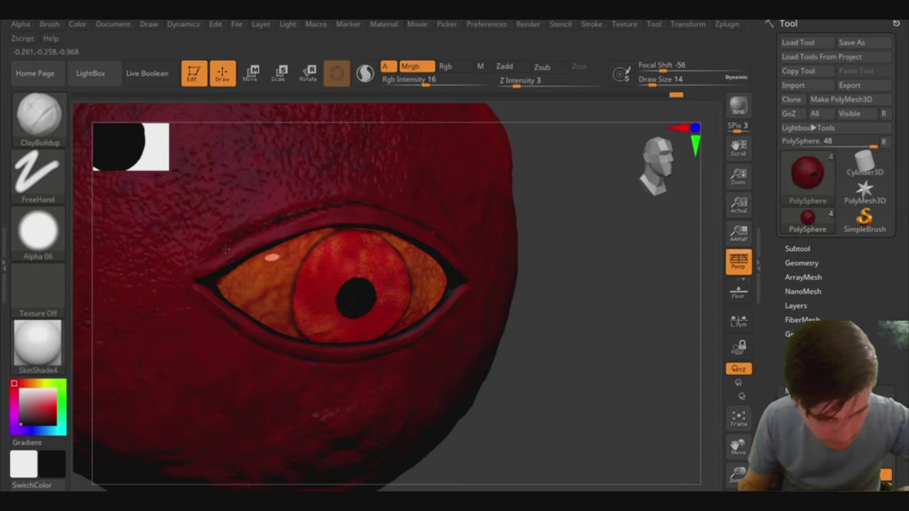
mouse_move(233, 253)
left_mouse_down()
mouse_move(548, 416)
mouse_move(121, 447)
mouse_move(135, 432)
mouse_move(500, 267)
left_mouse_up()
left_click_drag(453, 325, 418, 341)
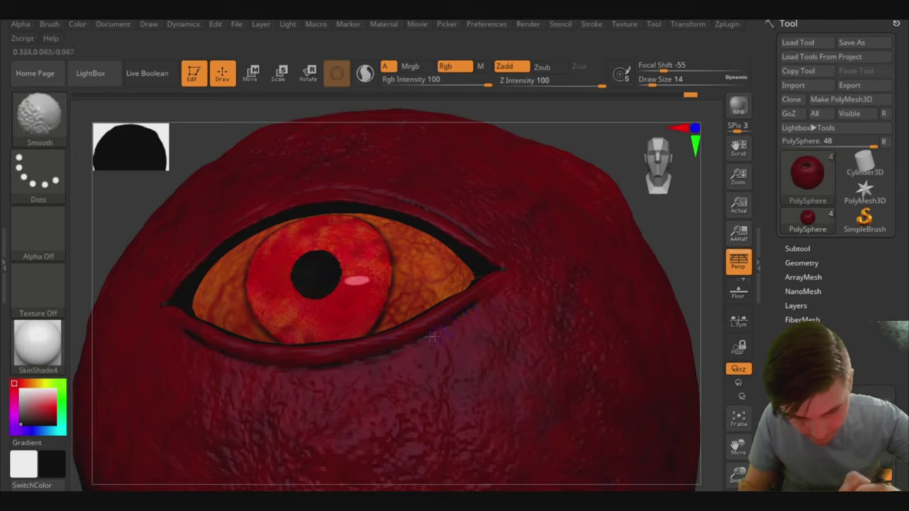
left_click_drag(526, 249, 132, 288, "shift")
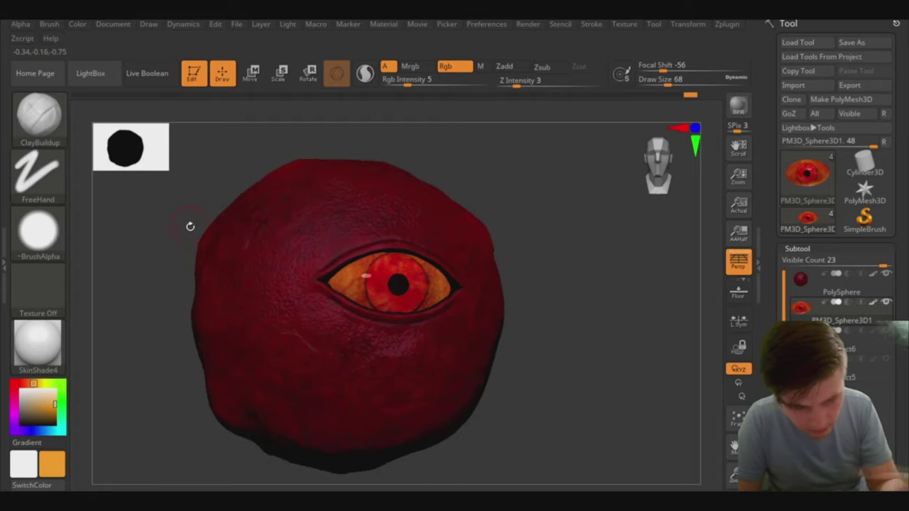
- Flatten PM3D_Cylinder3D1 into a stepped disc base, then show the full creature and subtool list
key("w")
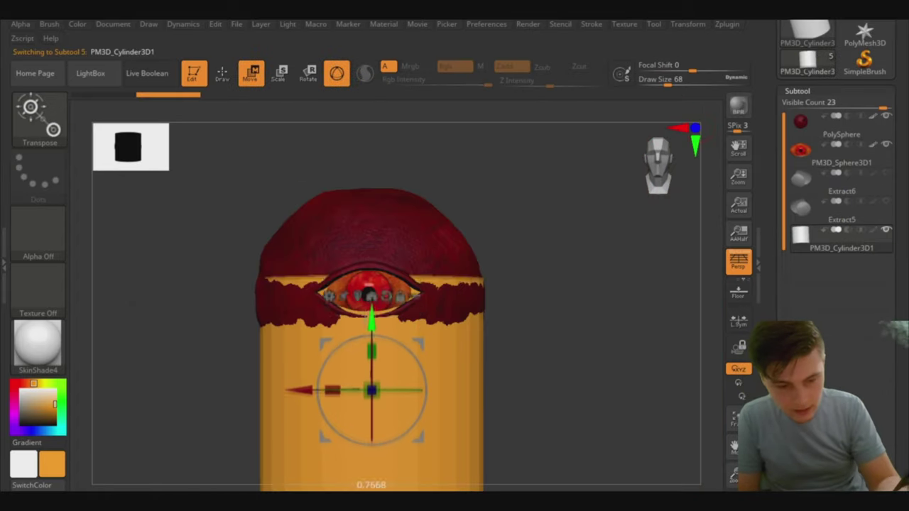
left_click(802, 312)
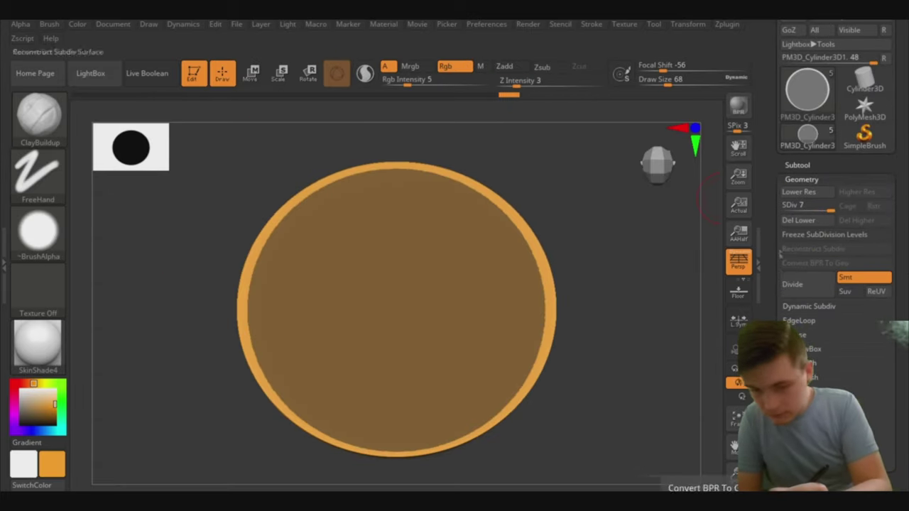
key("w")
left_click_drag(391, 299, 395, 401, "shift")
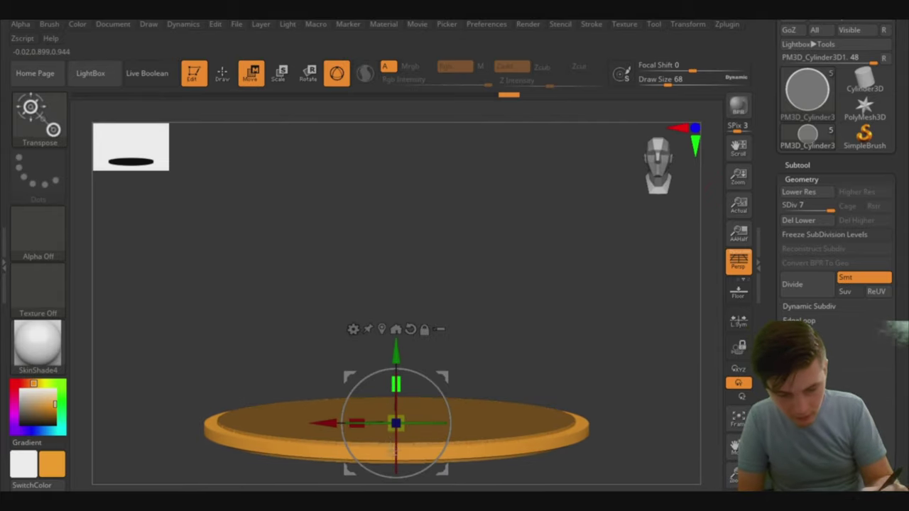
left_click(500, 95)
key("ctrl+shift+z")
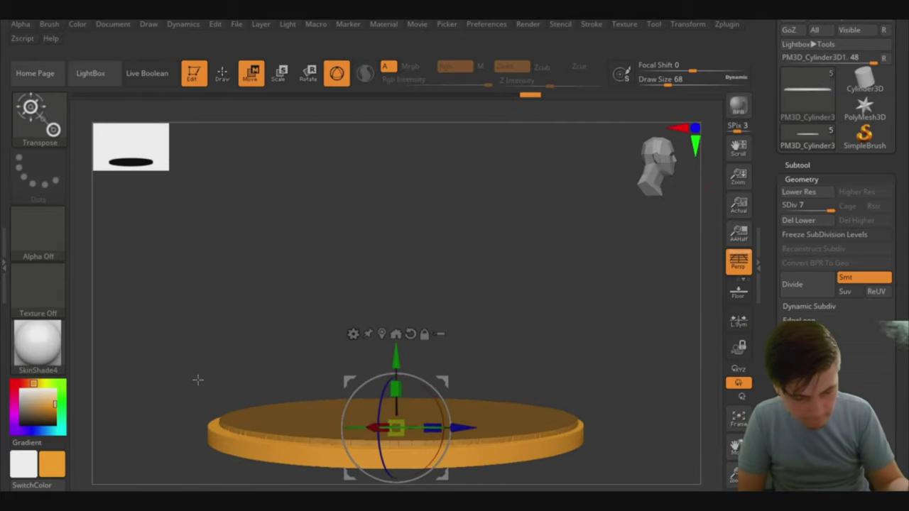
left_click(801, 179)
left_click(797, 165)
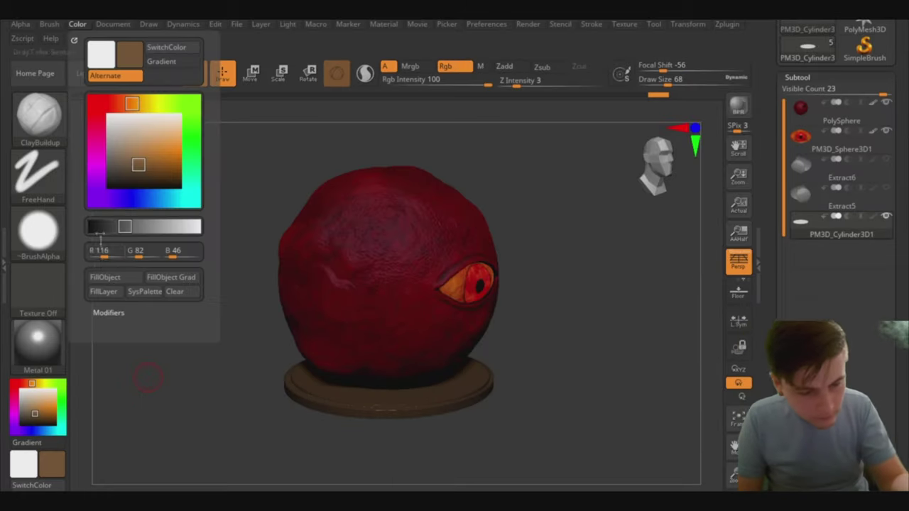
- Solo the base disc and sculpt a cracked, wrinkled grain into its top and rim using ClayBuildup Zsub with a wrinkle alpha
key("ctrl+shift+z")
key("ctrl+shift+z")
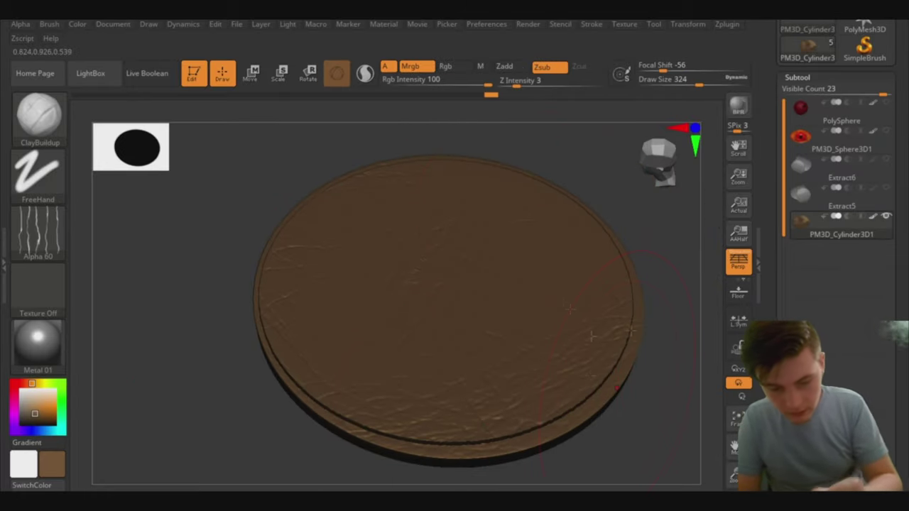
key("ctrl+shift+z")
key("ctrl+shift+z")
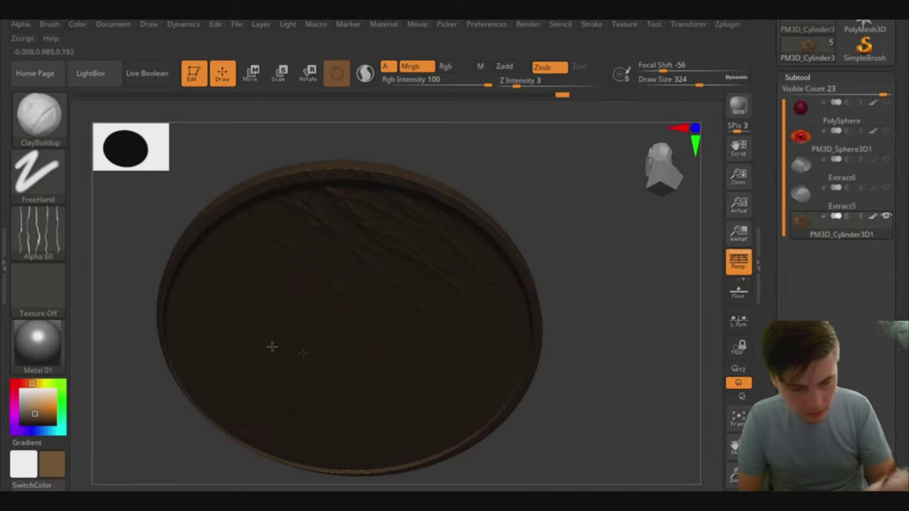
left_click_drag(326, 351, 330, 203)
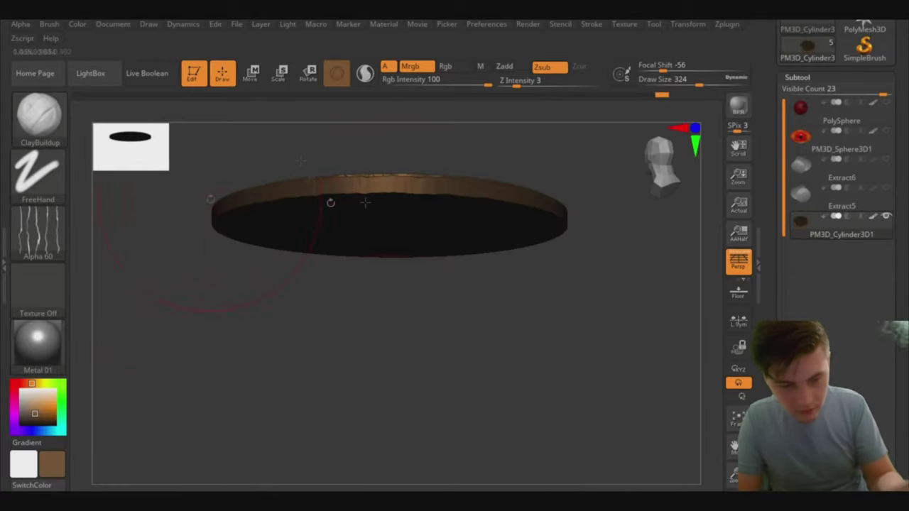
left_click_drag(414, 149, 342, 244)
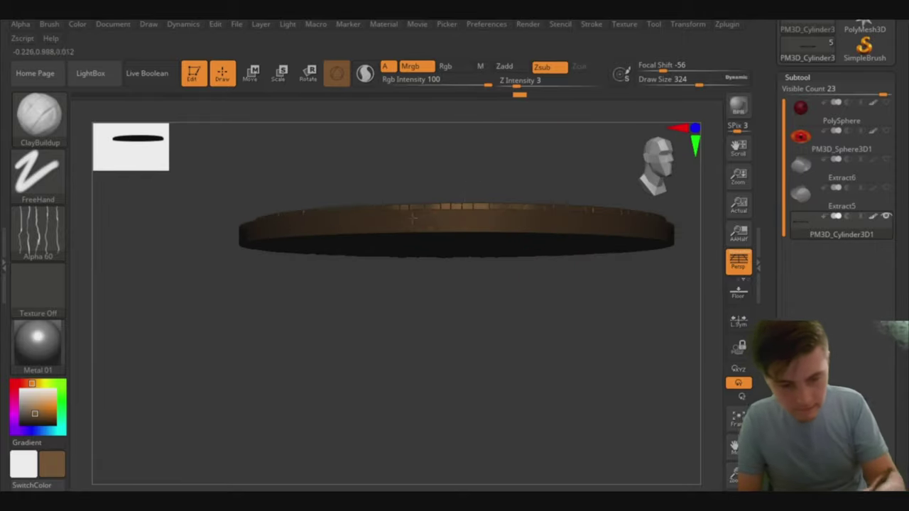
key("ctrl+shift+z")
key("ctrl+shift+z")
key("ctrl+shift+z")
key("ctrl+shift+z")
key("ctrl+shift+z")
key("ctrl+shift+z")
key("ctrl+shift+z")
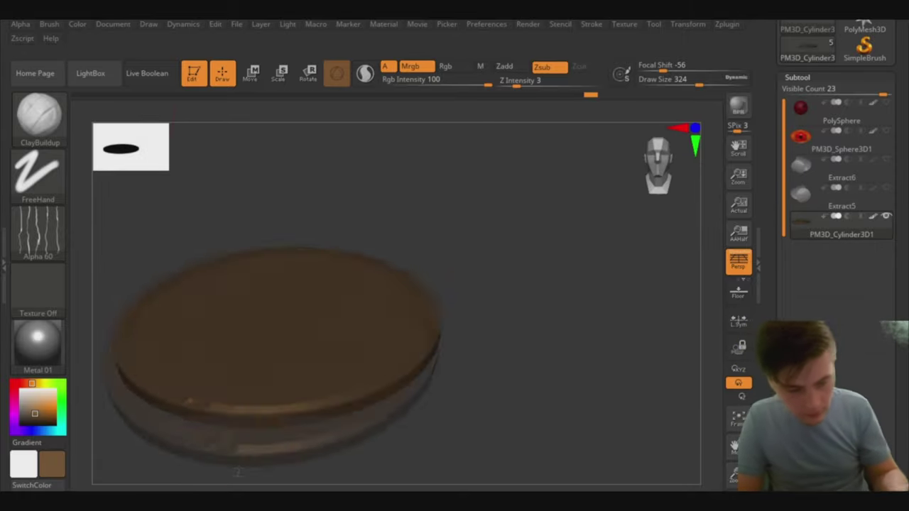
key("ctrl+shift+z")
key("ctrl+shift+z")
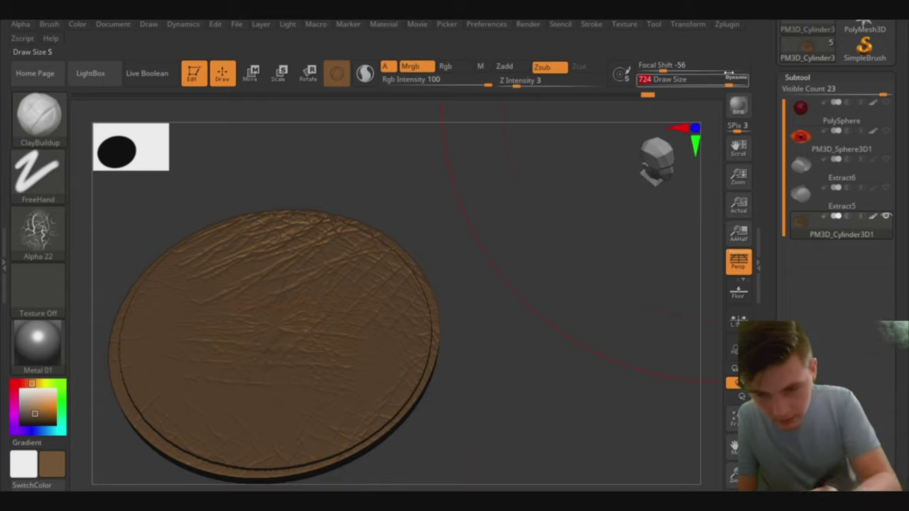
mouse_move(133, 373)
left_mouse_down()
mouse_move(609, 361)
mouse_move(138, 334)
mouse_move(321, 376)
left_mouse_up()
key("ctrl+shift+z")
key("ctrl+shift+z")
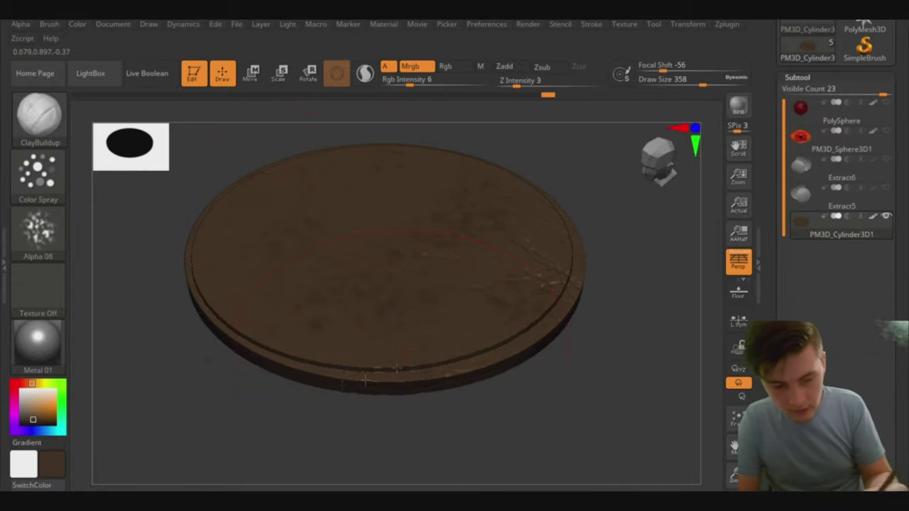
- Polypaint the disc a darker, mottled wood brown with FreeHand strokes, then bring the red head back onto it
left_click_drag(213, 334, 337, 321)
left_click_drag(483, 216, 468, 238)
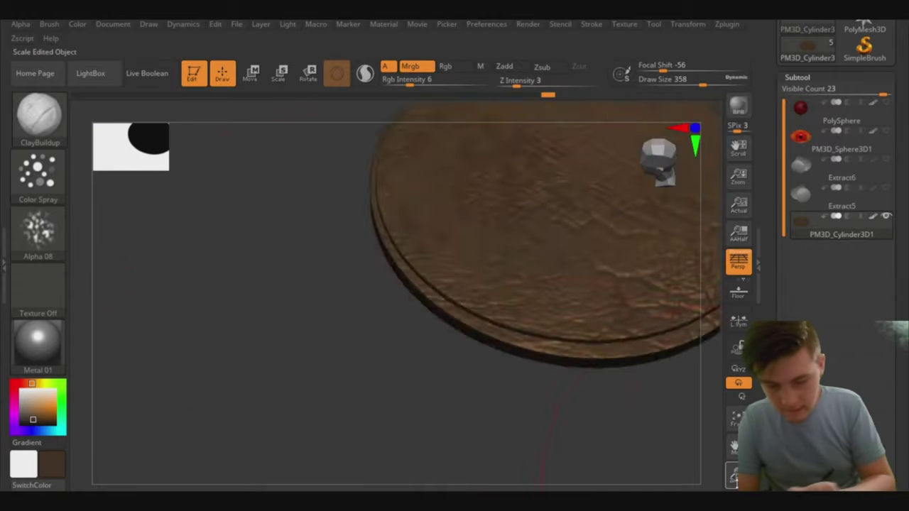
left_click(38, 171)
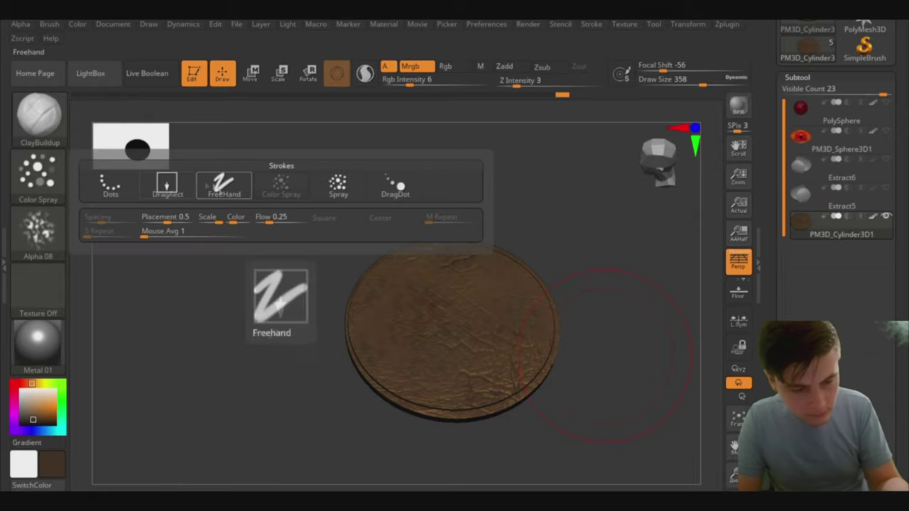
left_click(223, 182)
left_click_drag(289, 401, 465, 389)
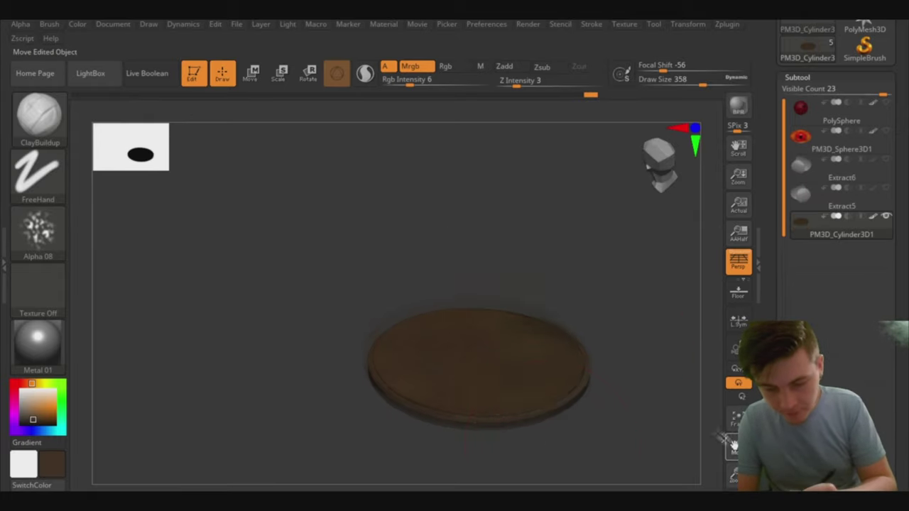
left_click_drag(517, 321, 363, 406)
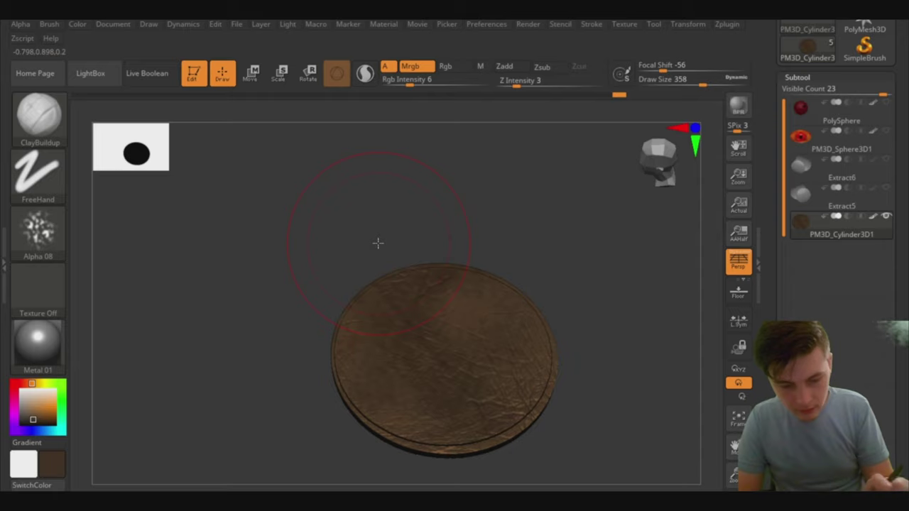
left_click_drag(398, 240, 264, 385)
mouse_move(466, 325)
left_mouse_down("shift")
mouse_move(270, 298)
mouse_move(623, 258)
left_mouse_up("shift")
left_click_drag(488, 316, 353, 294)
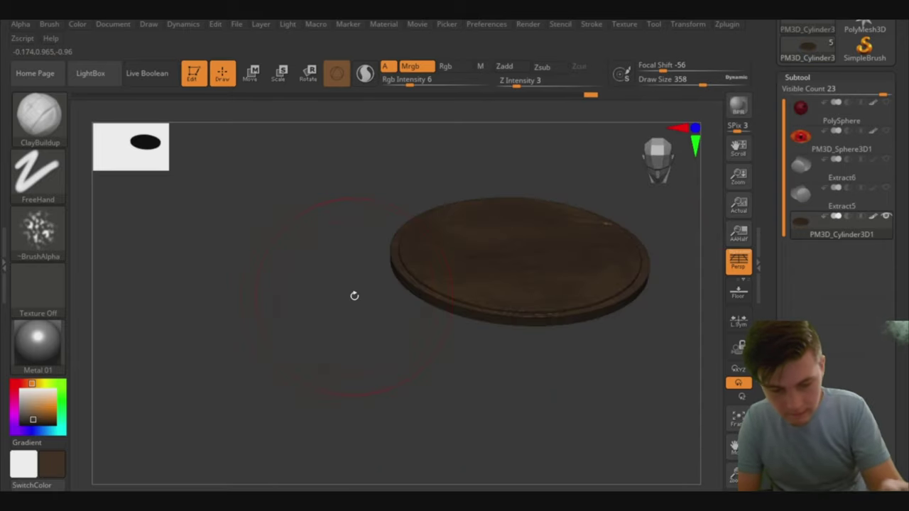
left_click_drag(416, 305, 410, 296)
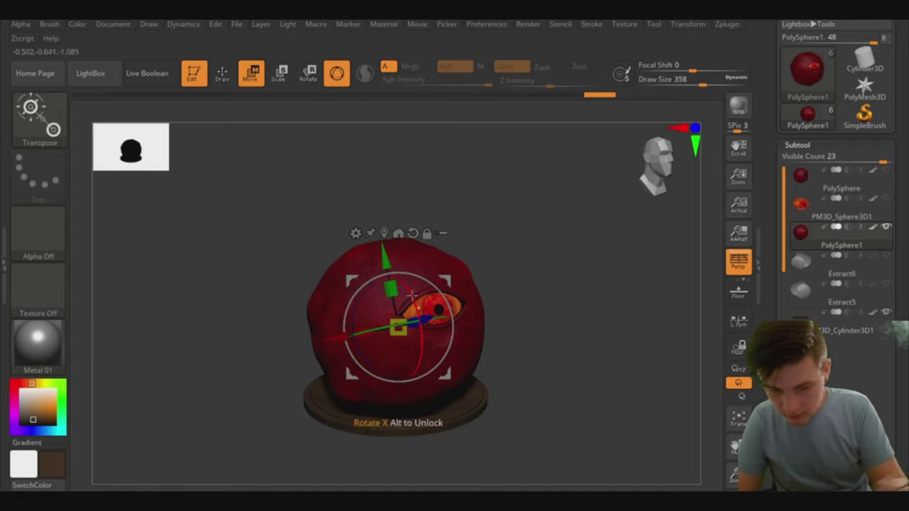
- Drag the Document Back Range slider to give the background a dark reddish-brown gradient
left_click_drag(122, 265, 213, 265)
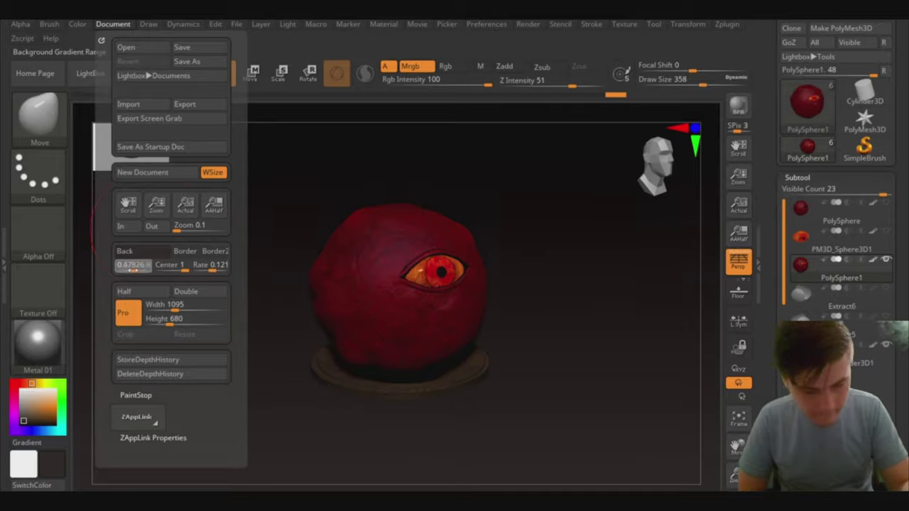